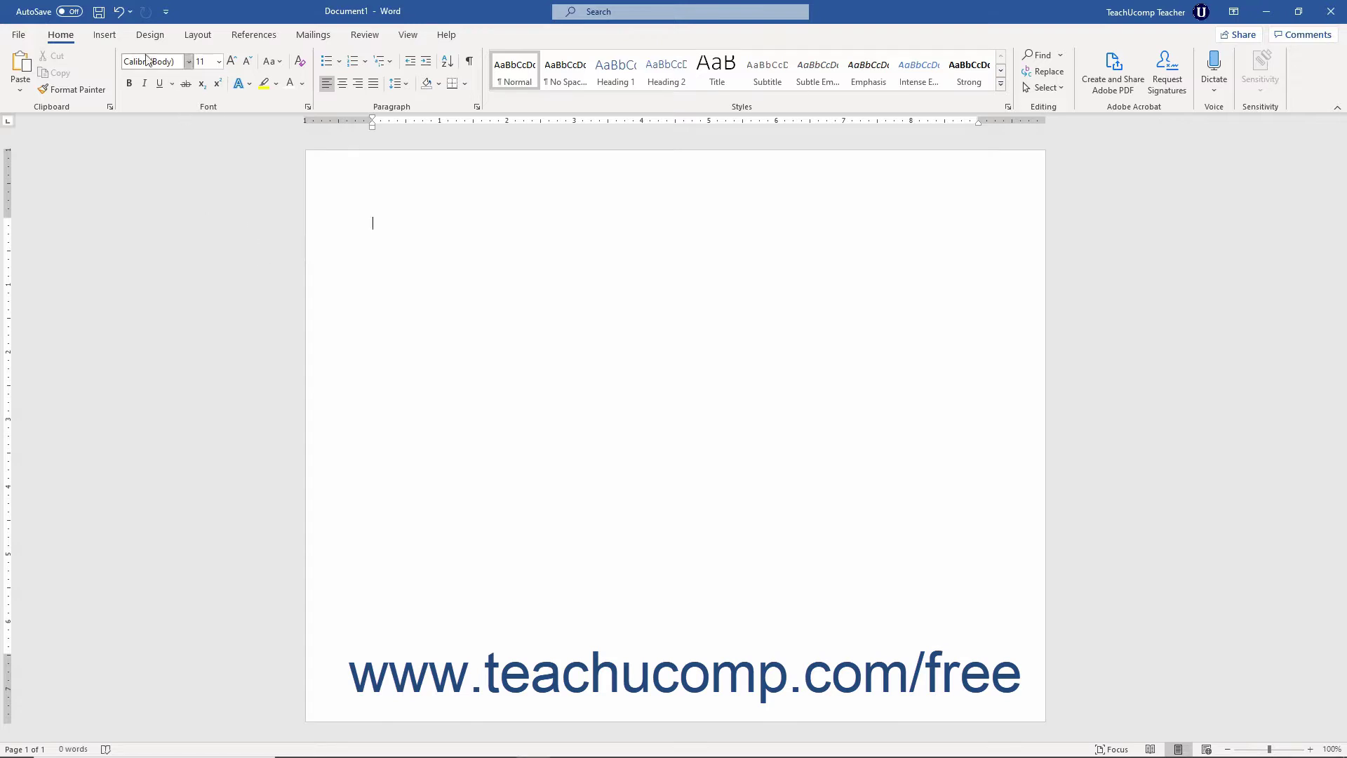
Insert a Column > Clustered Column chart into the blank document from the Insert tab.
click(115, 35)
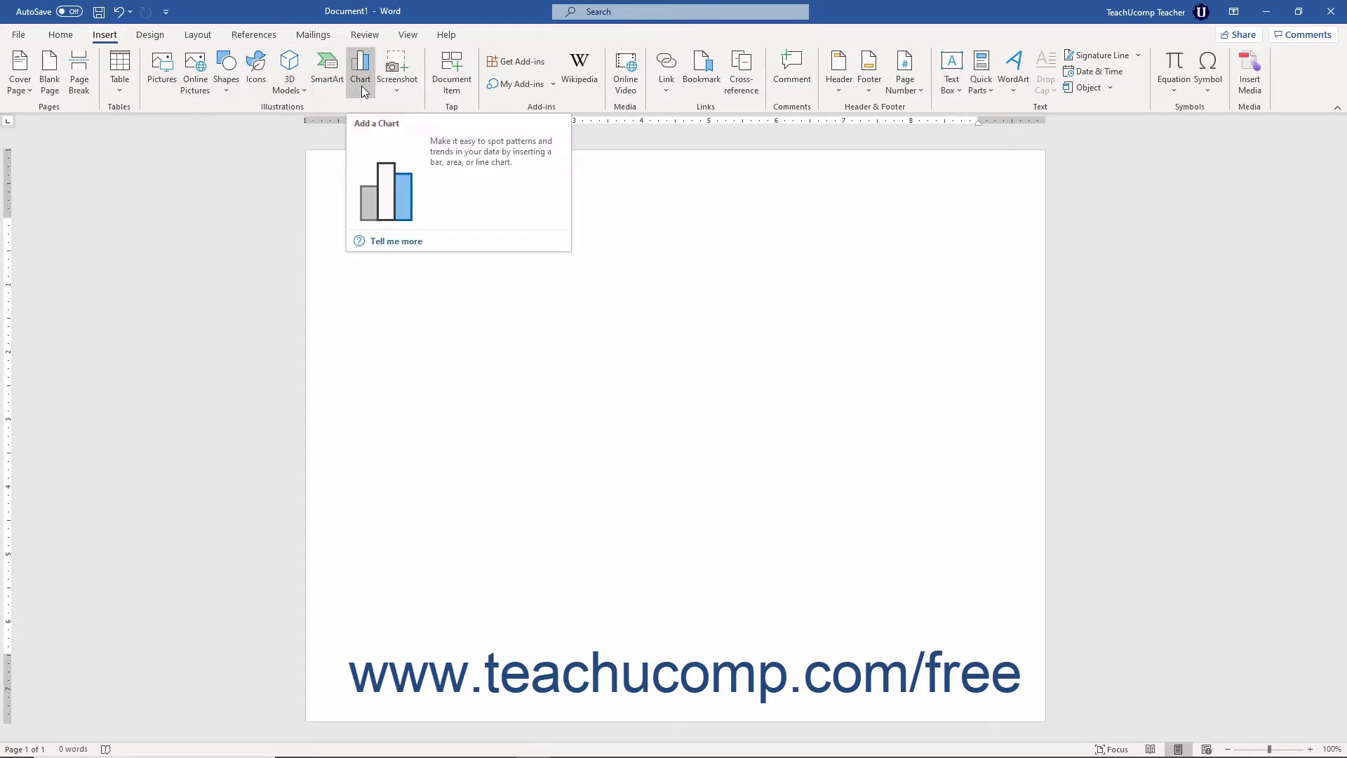
click(362, 88)
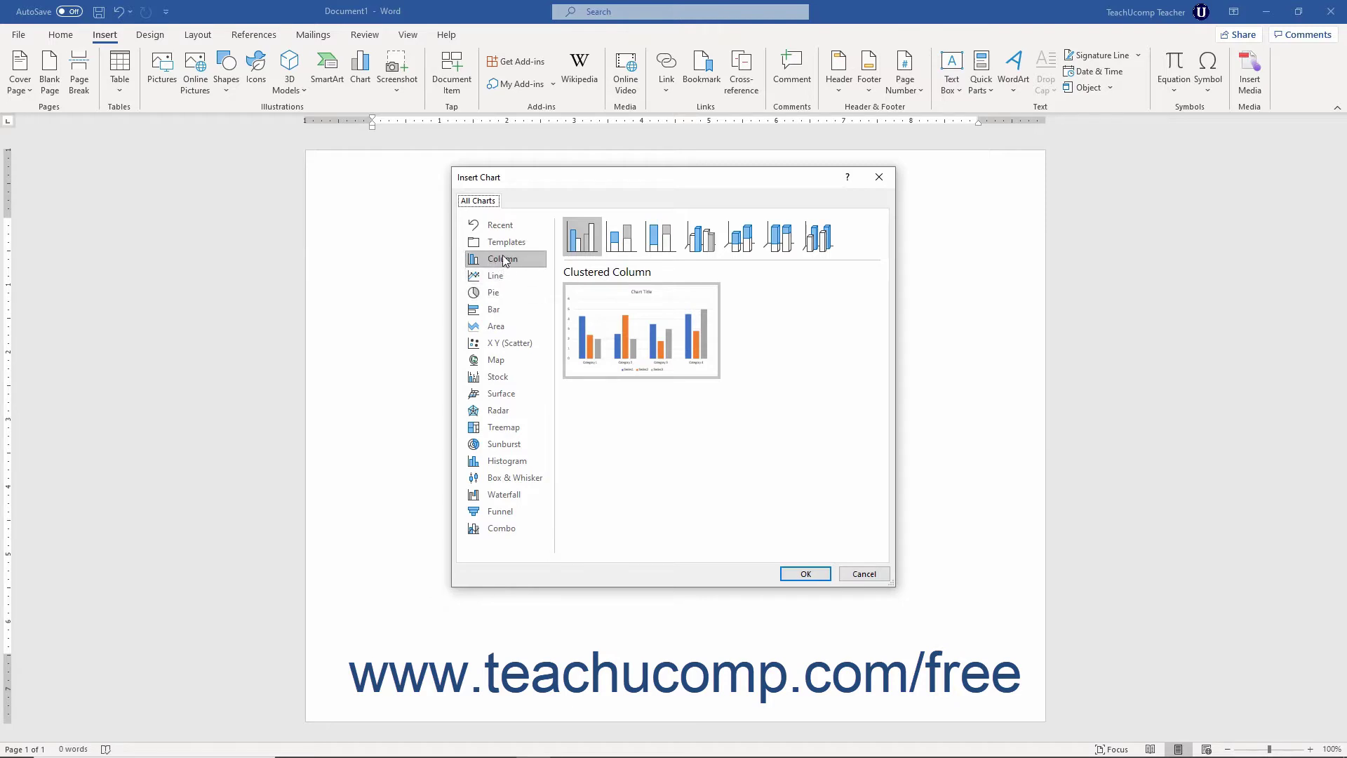
click(505, 259)
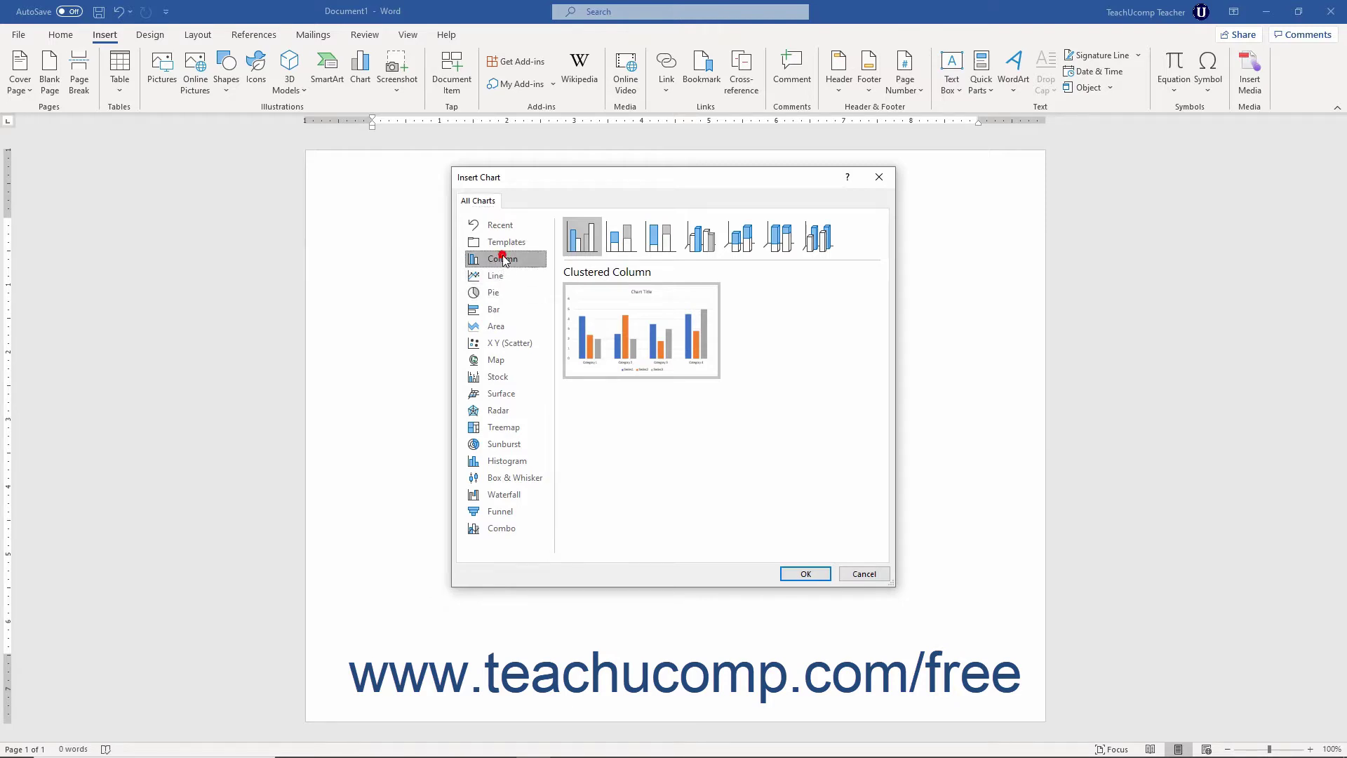
click(581, 238)
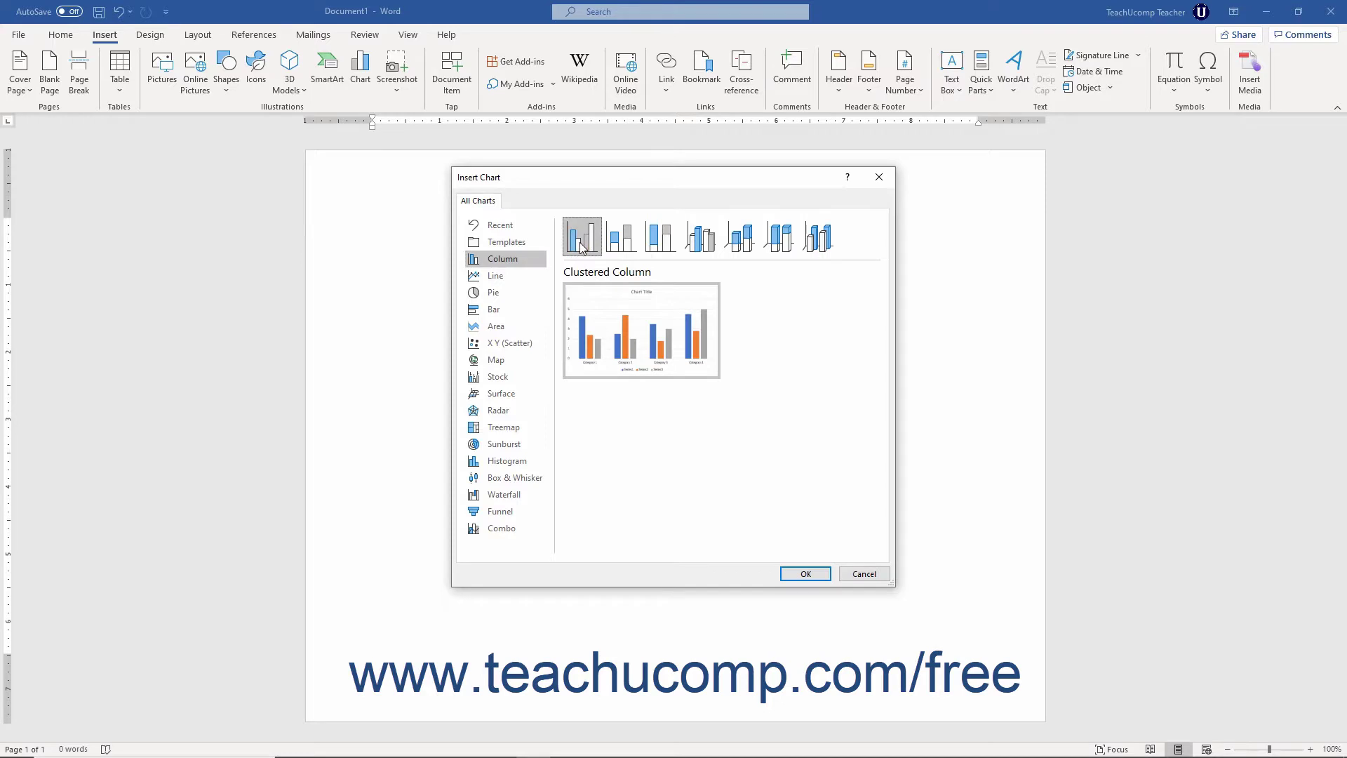
click(806, 576)
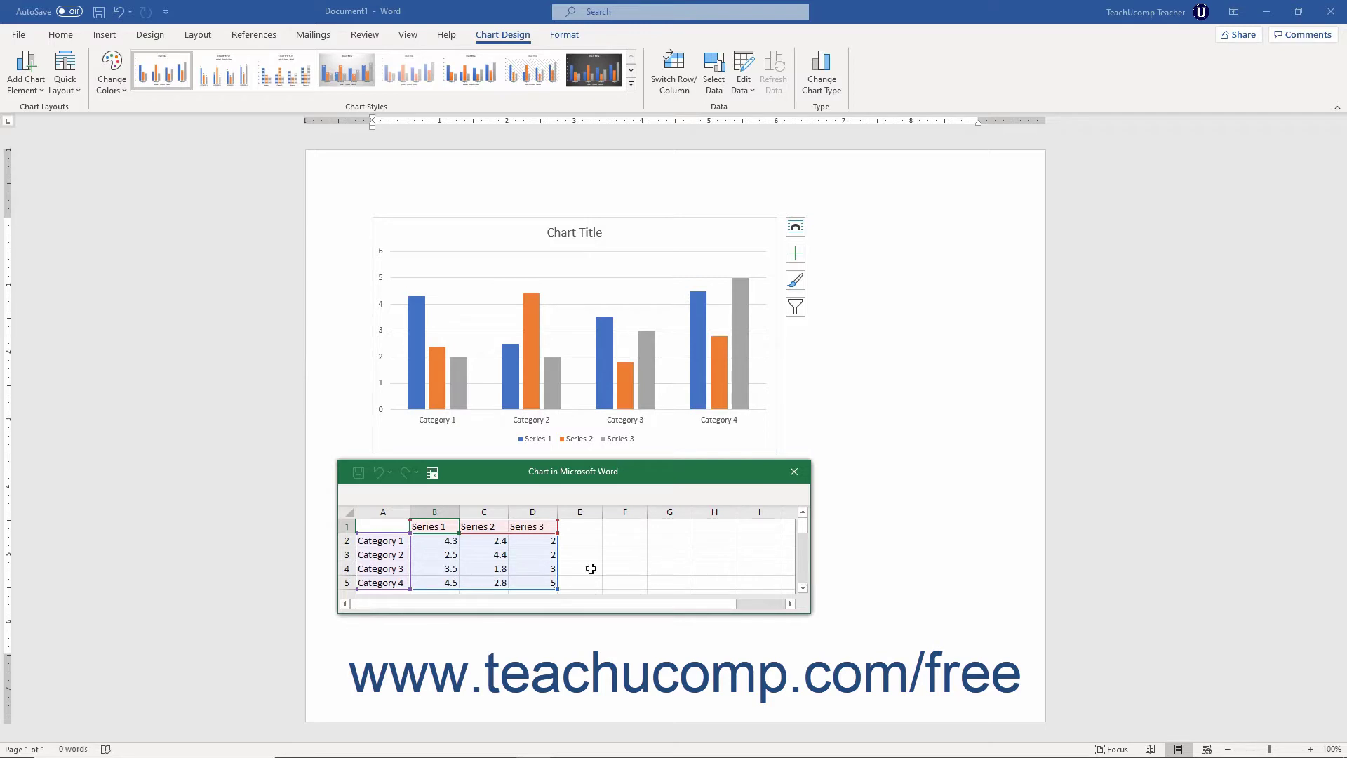
Paste the quarterly regional sales data into the chart's data sheet at cell A1.
click(523, 565)
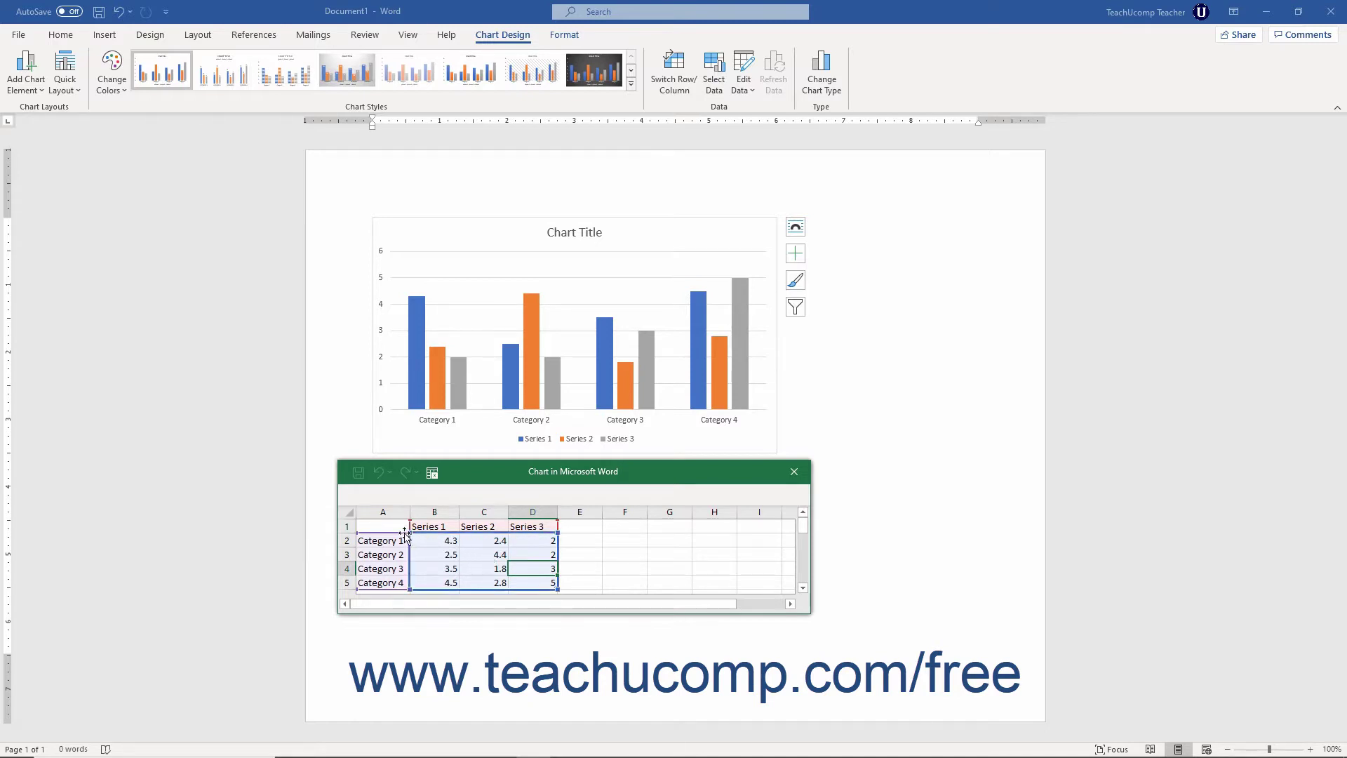
click(389, 526)
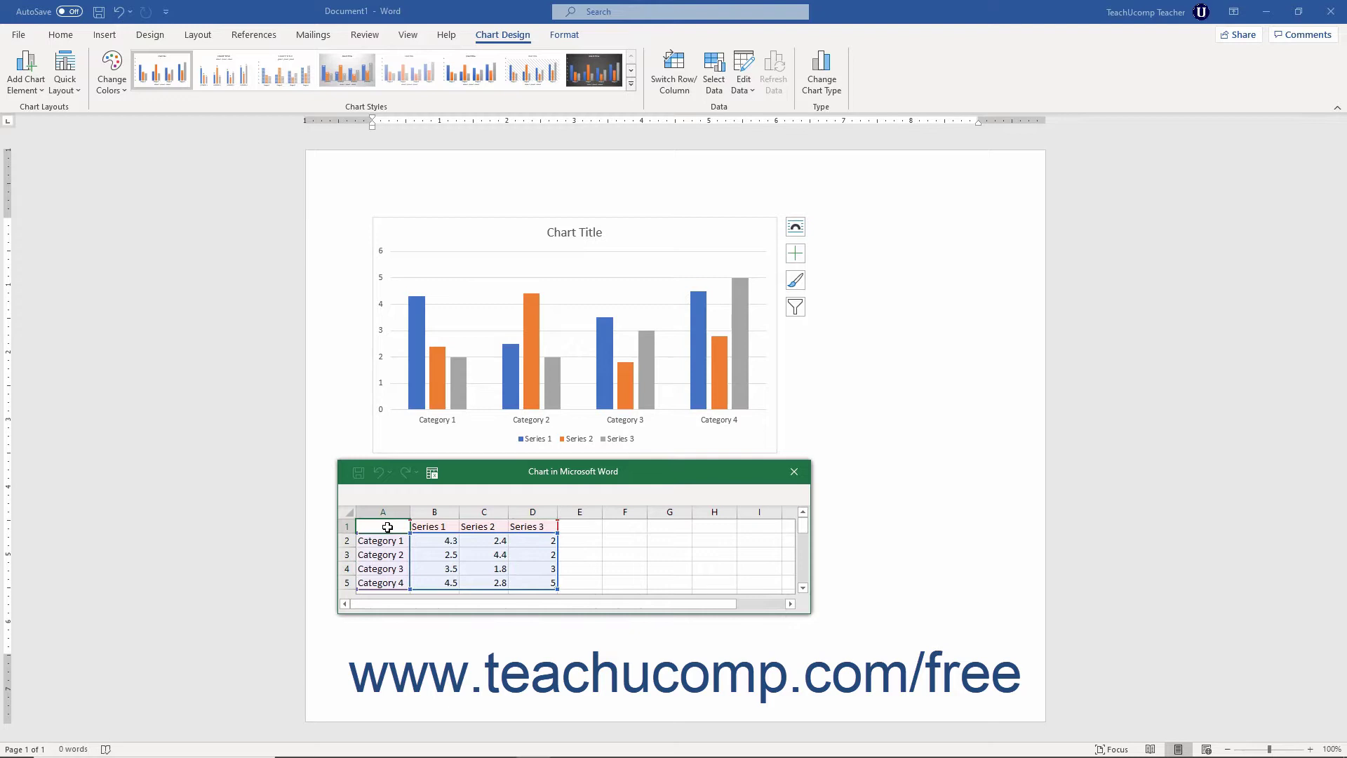
key(ctrl+v)
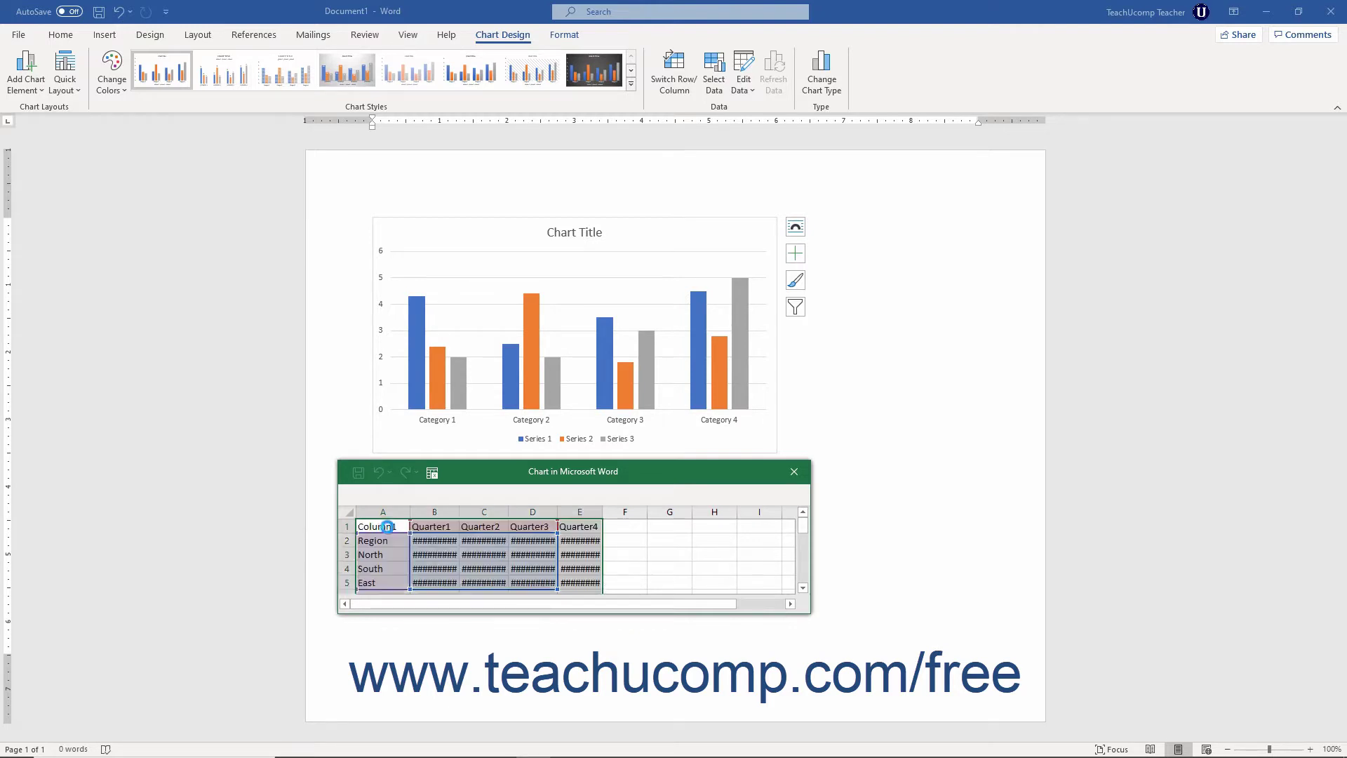
AutoFit columns E, D, C and B so every dollar value is visible.
double_click(602, 511)
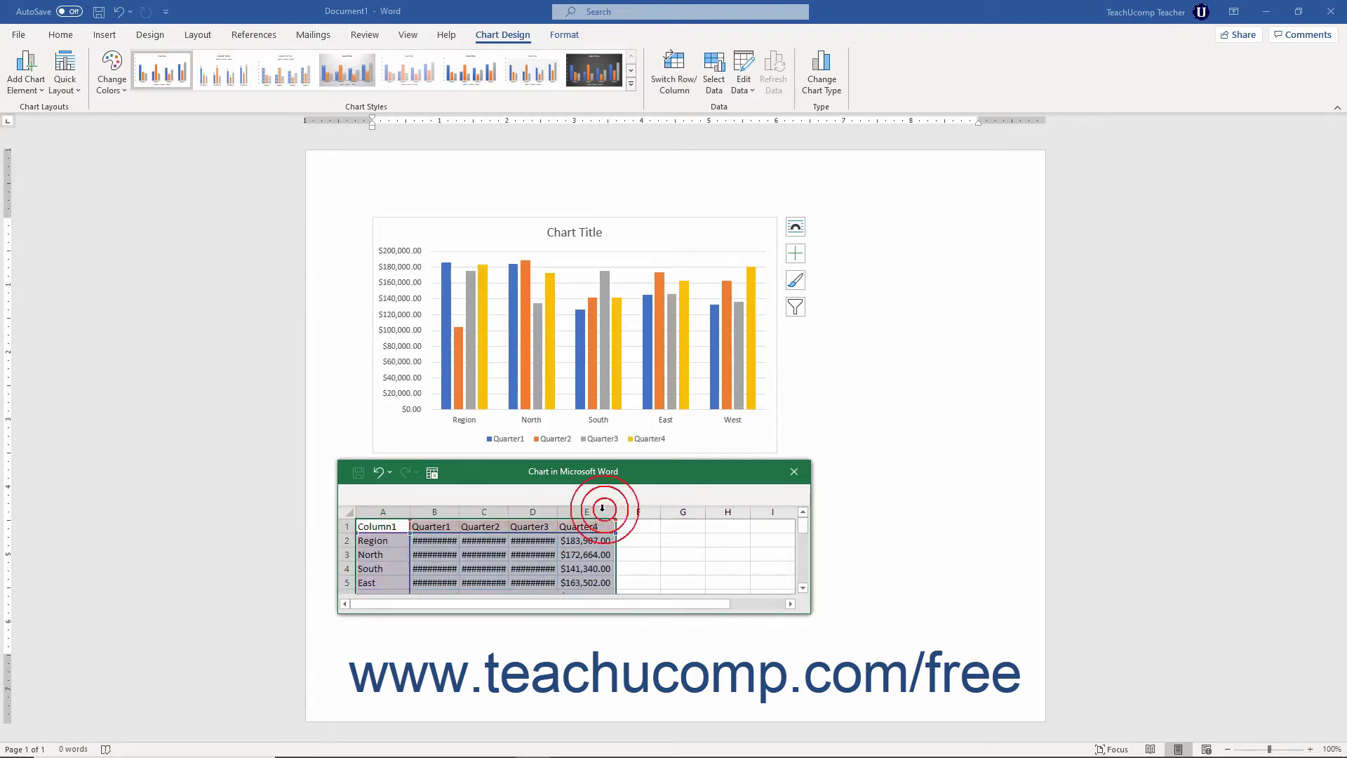
double_click(562, 512)
double_click(510, 512)
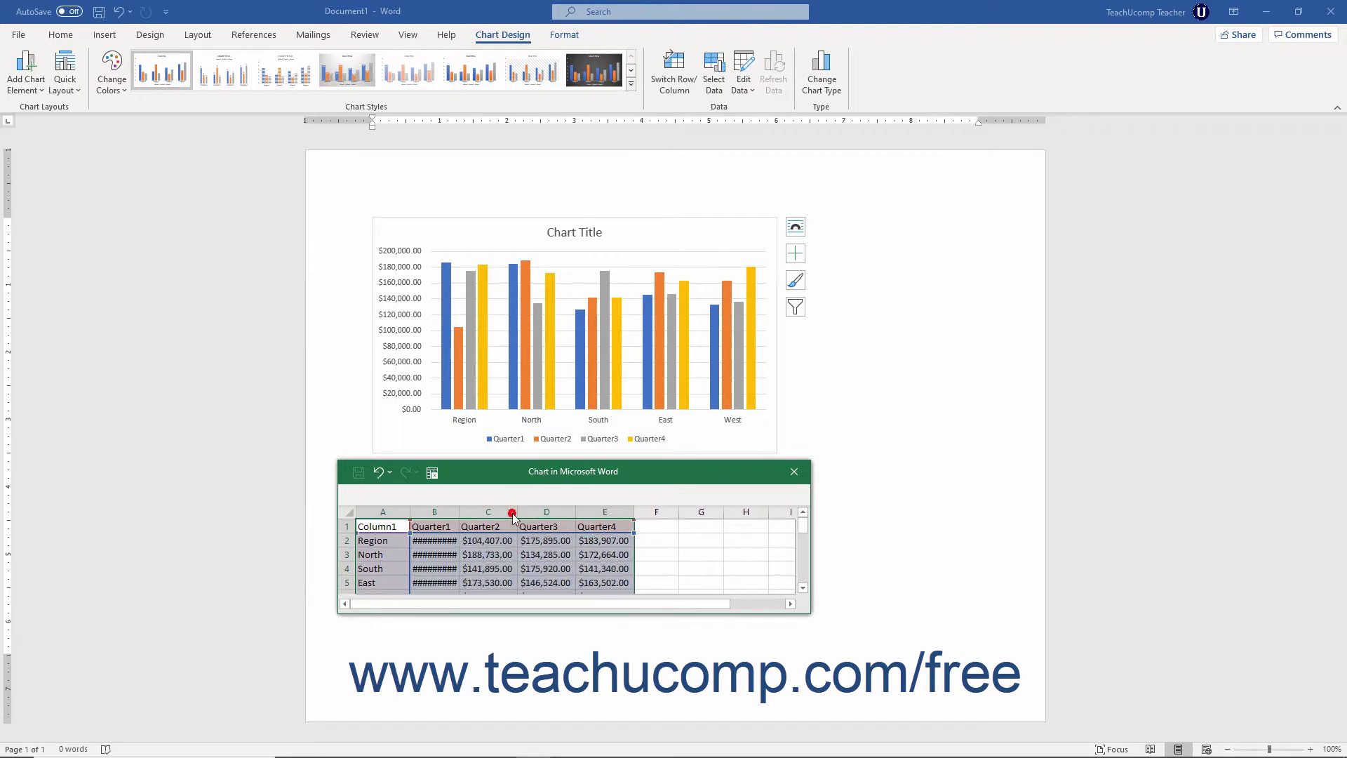
double_click(459, 512)
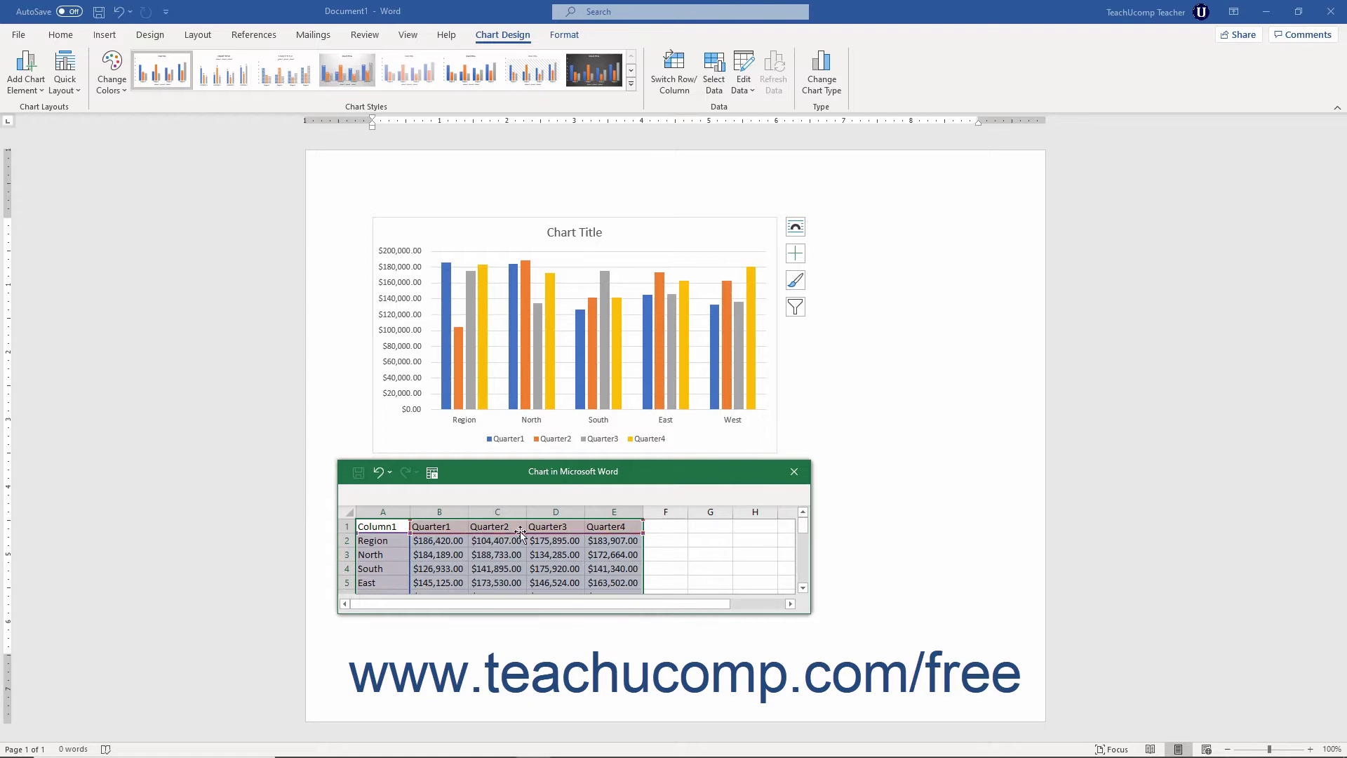
Close the data sheet, stretch the chart to the page width, and apply the dark chart style.
click(795, 472)
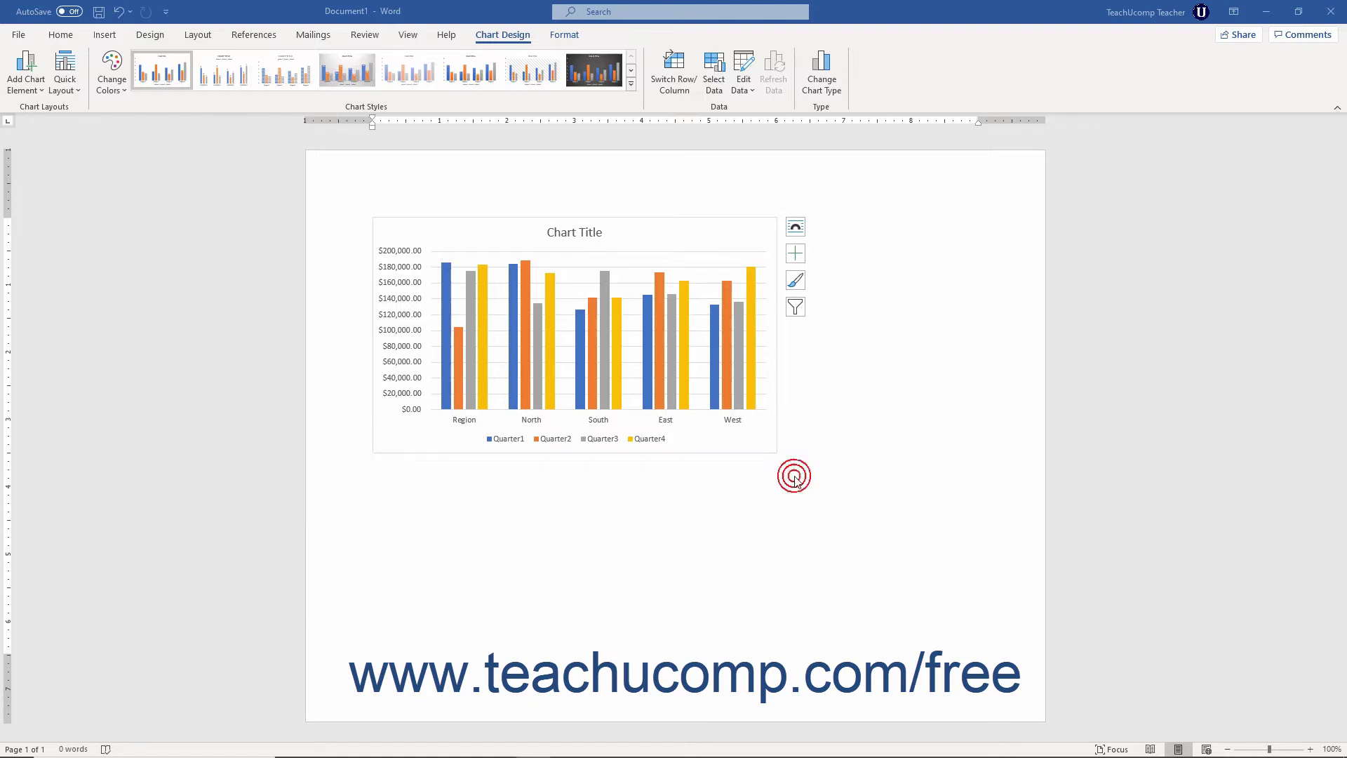
drag(777, 453, 971, 625)
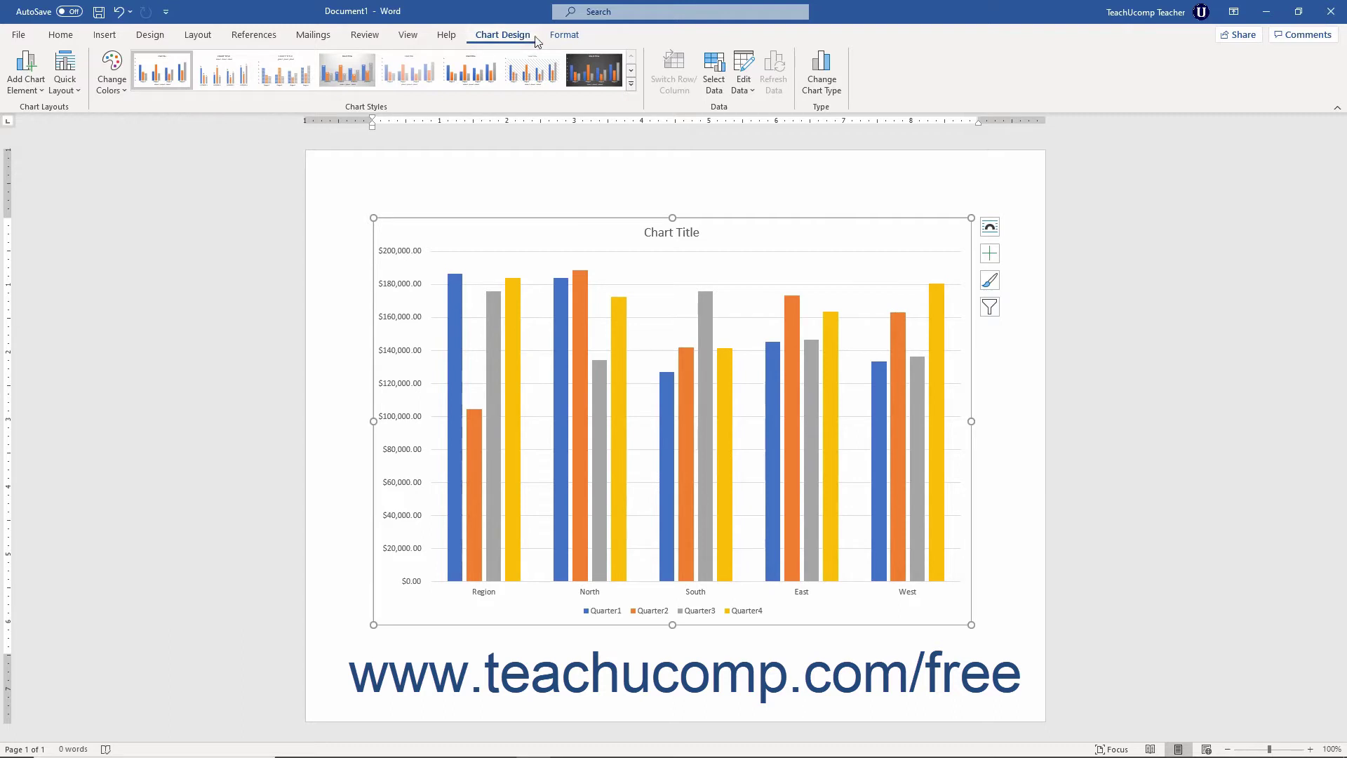
click(564, 38)
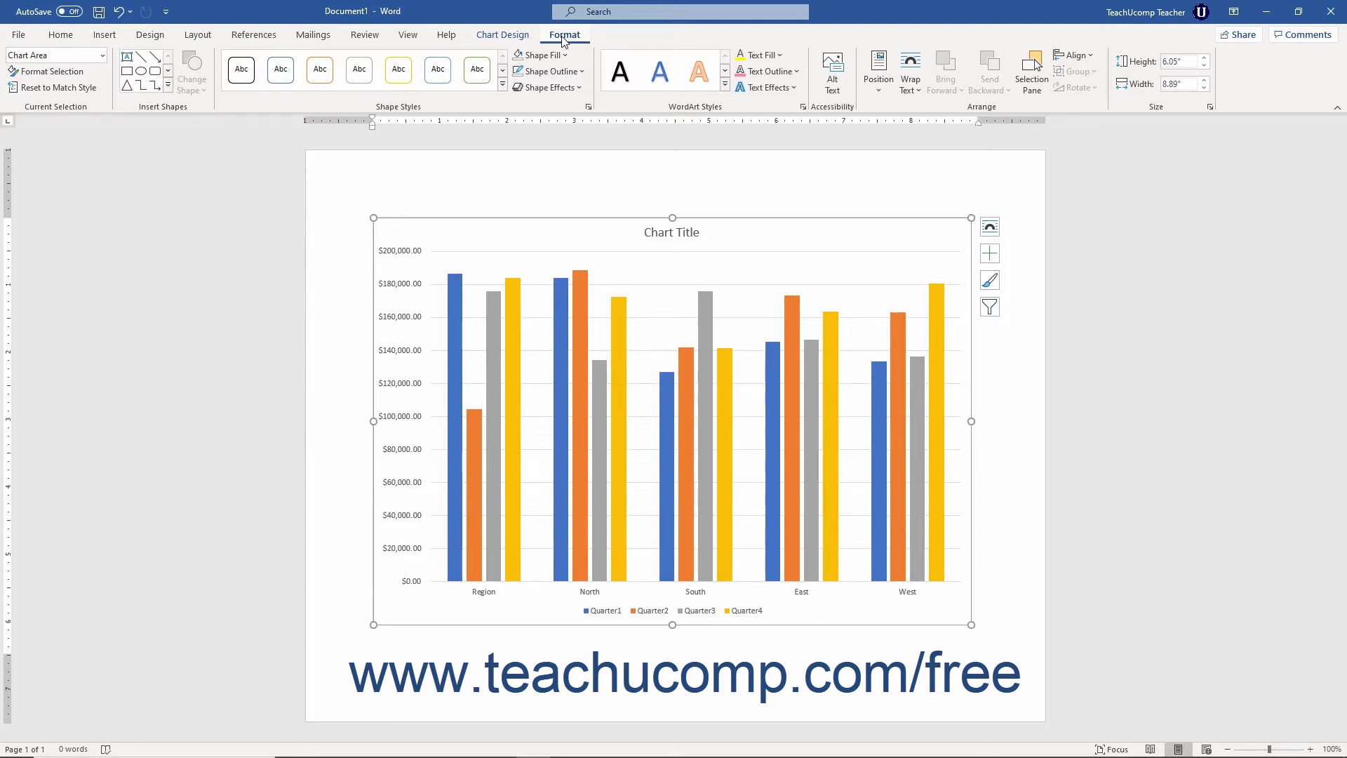
click(516, 35)
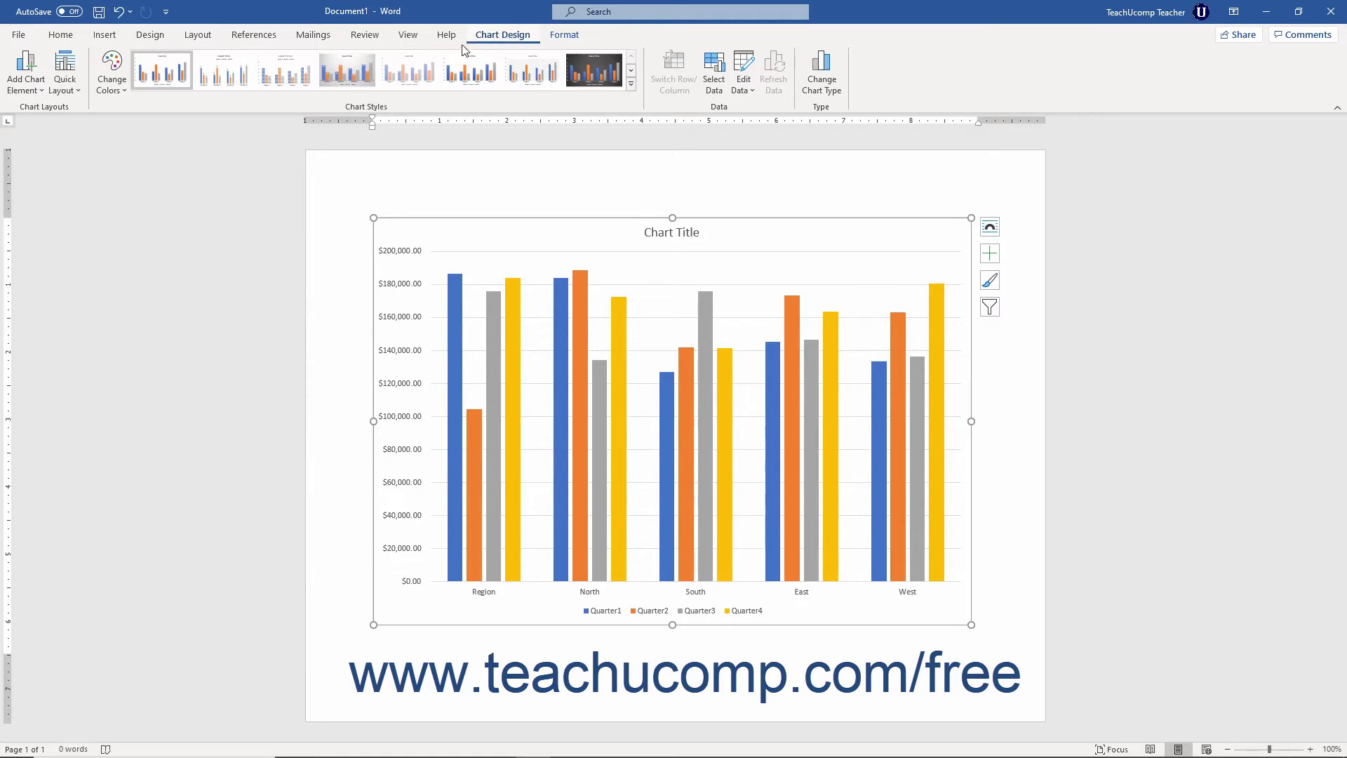
click(580, 79)
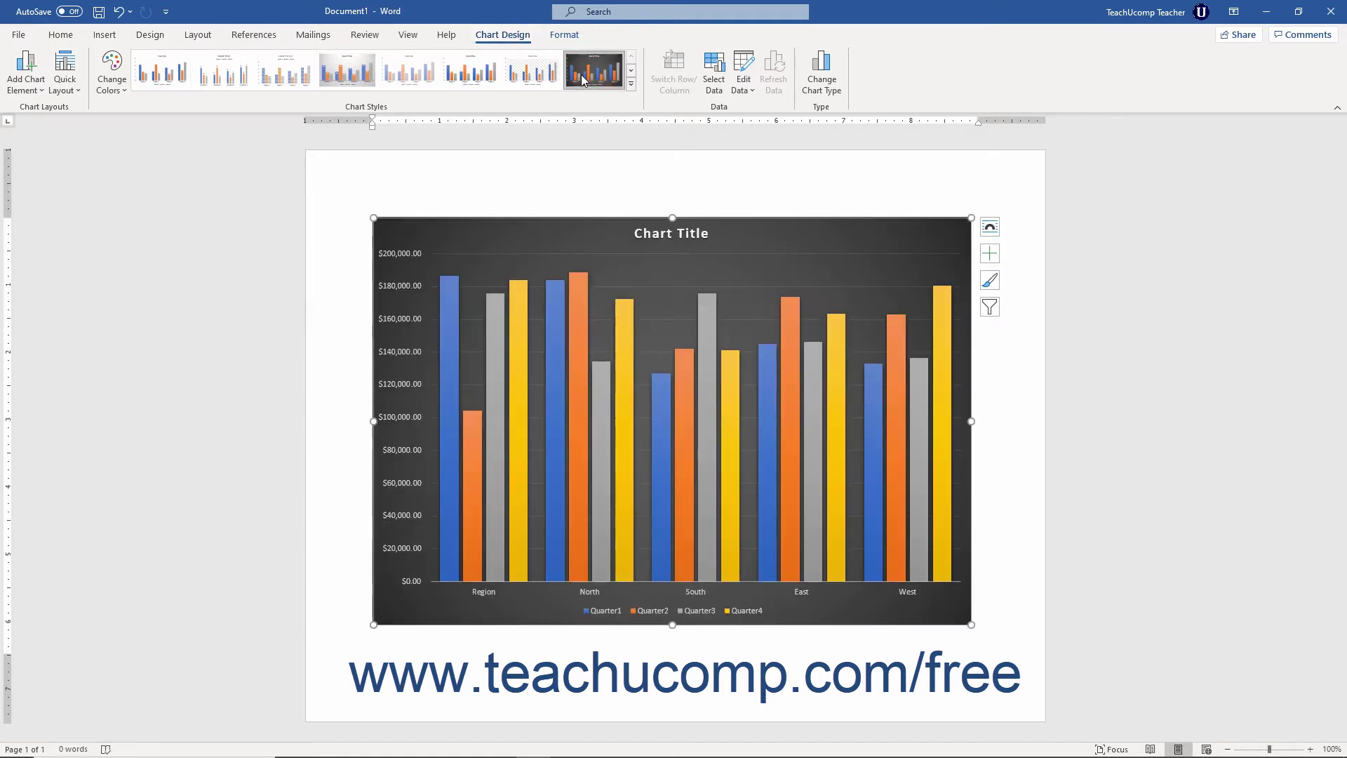
Set the chart's text wrapping to Top and Bottom so it moves with text.
click(988, 229)
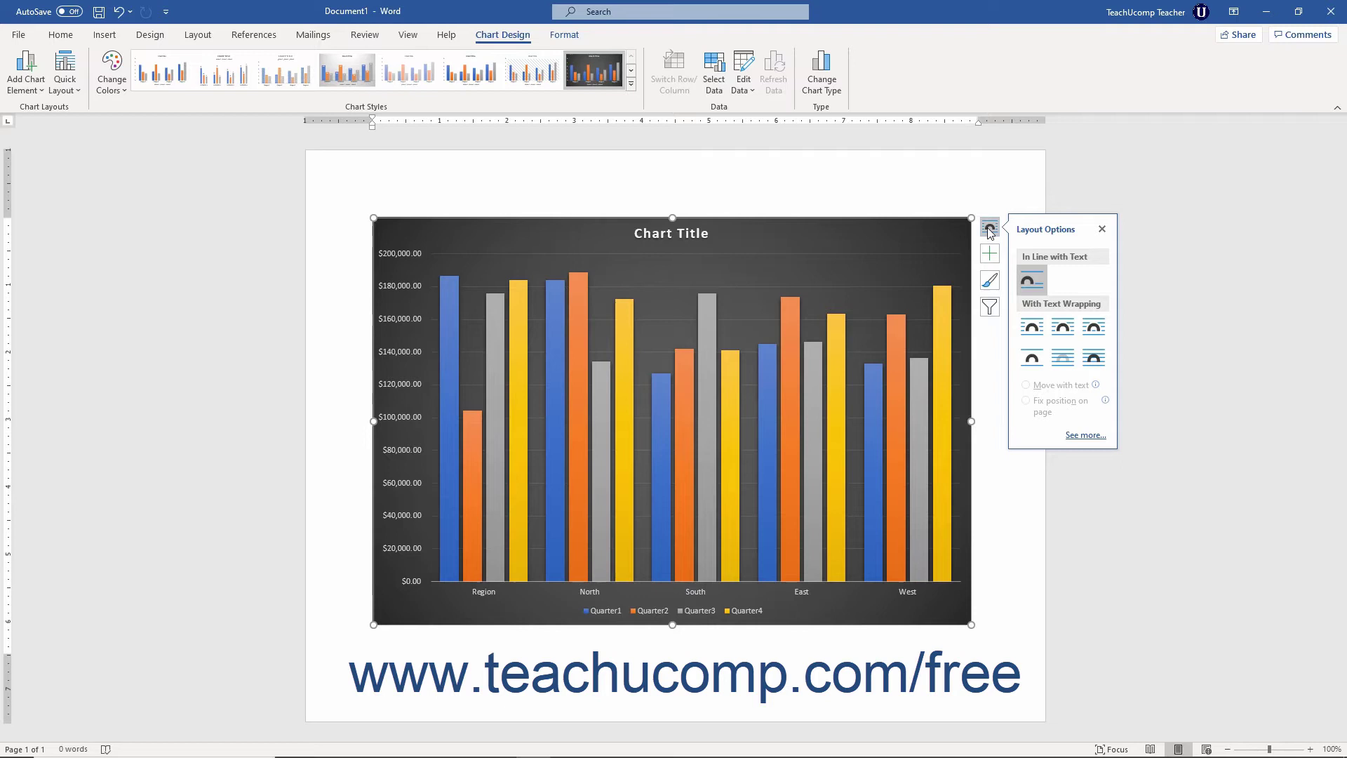
click(1030, 358)
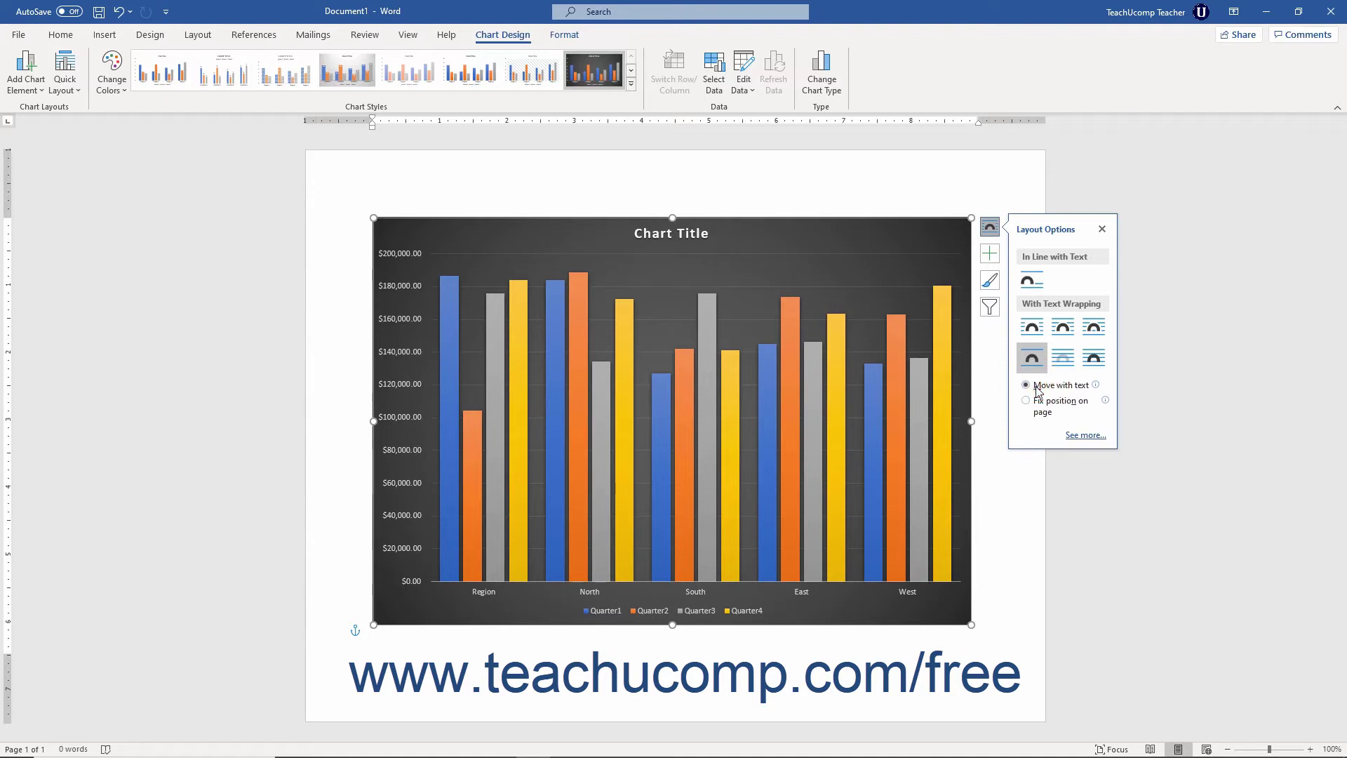
click(1077, 435)
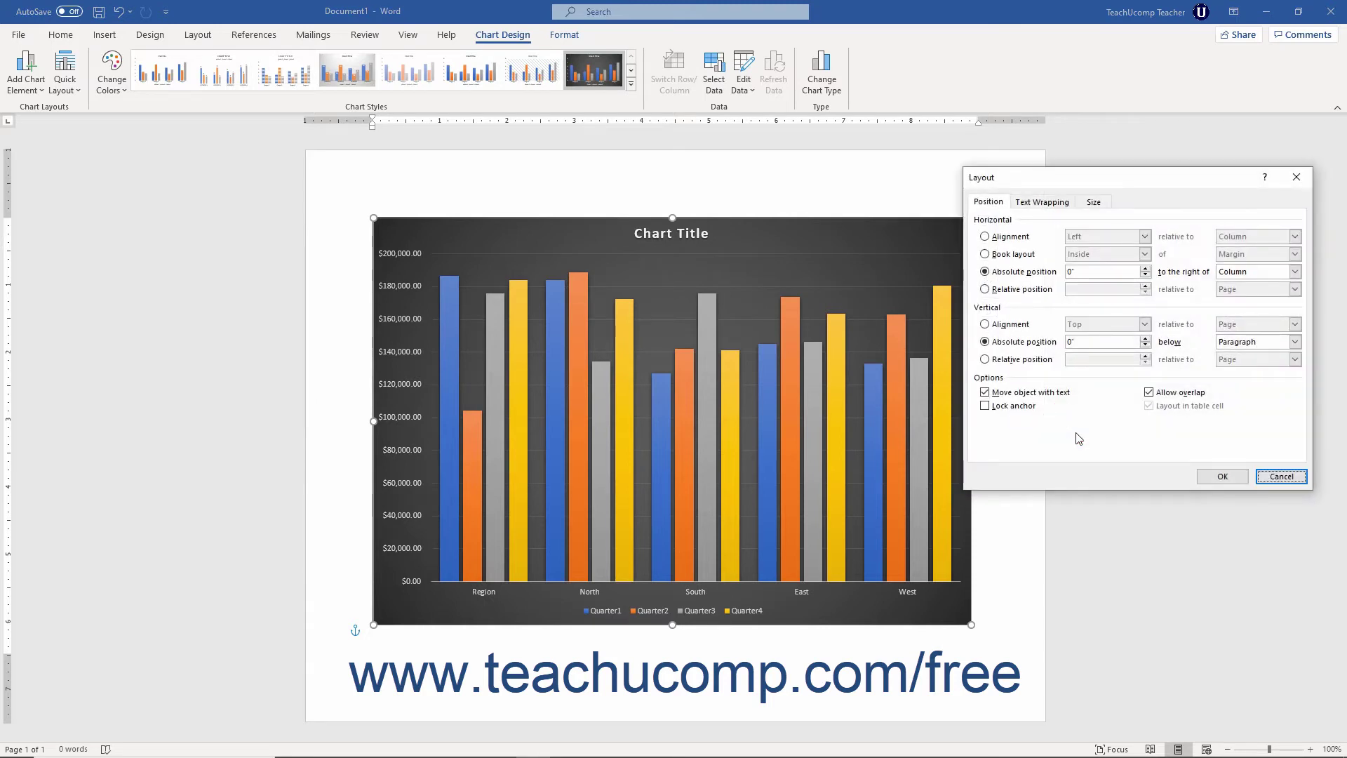
click(989, 203)
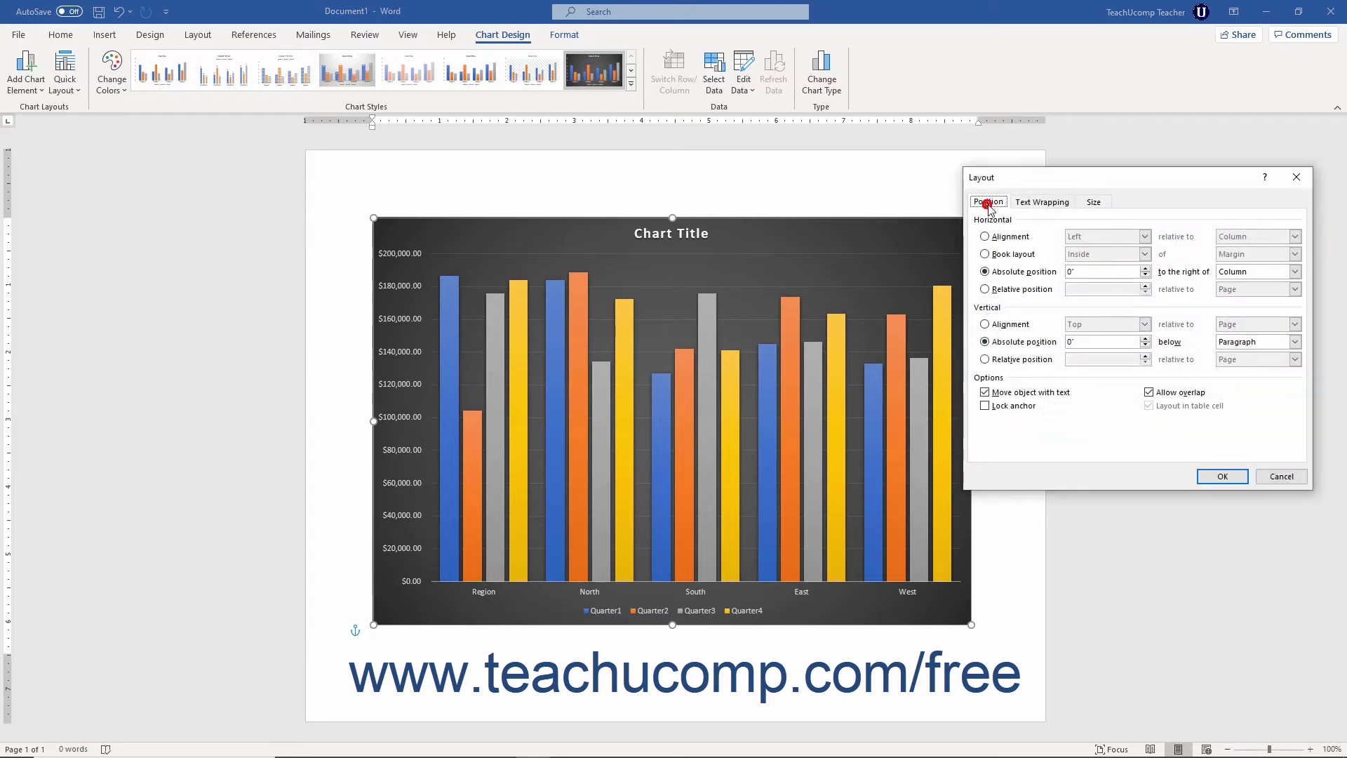
click(1050, 204)
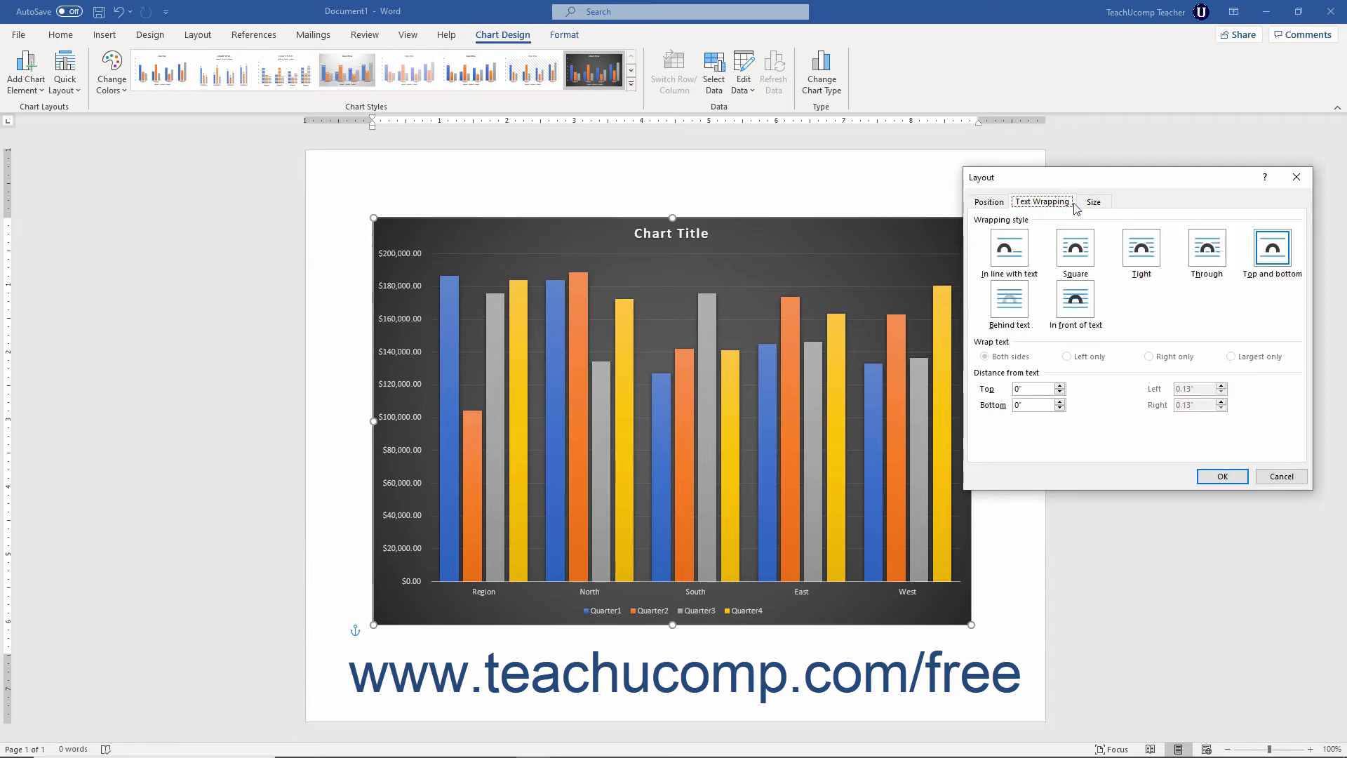
click(1099, 203)
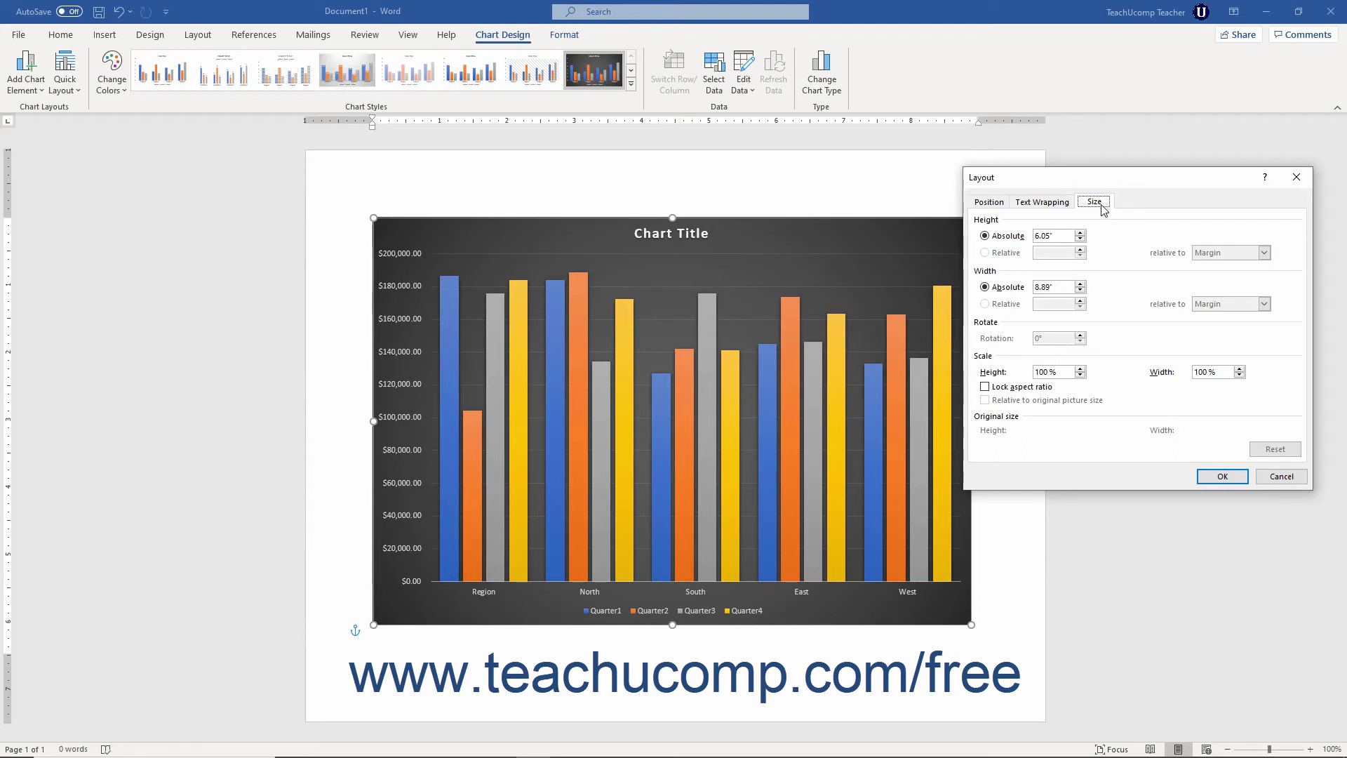
click(1205, 479)
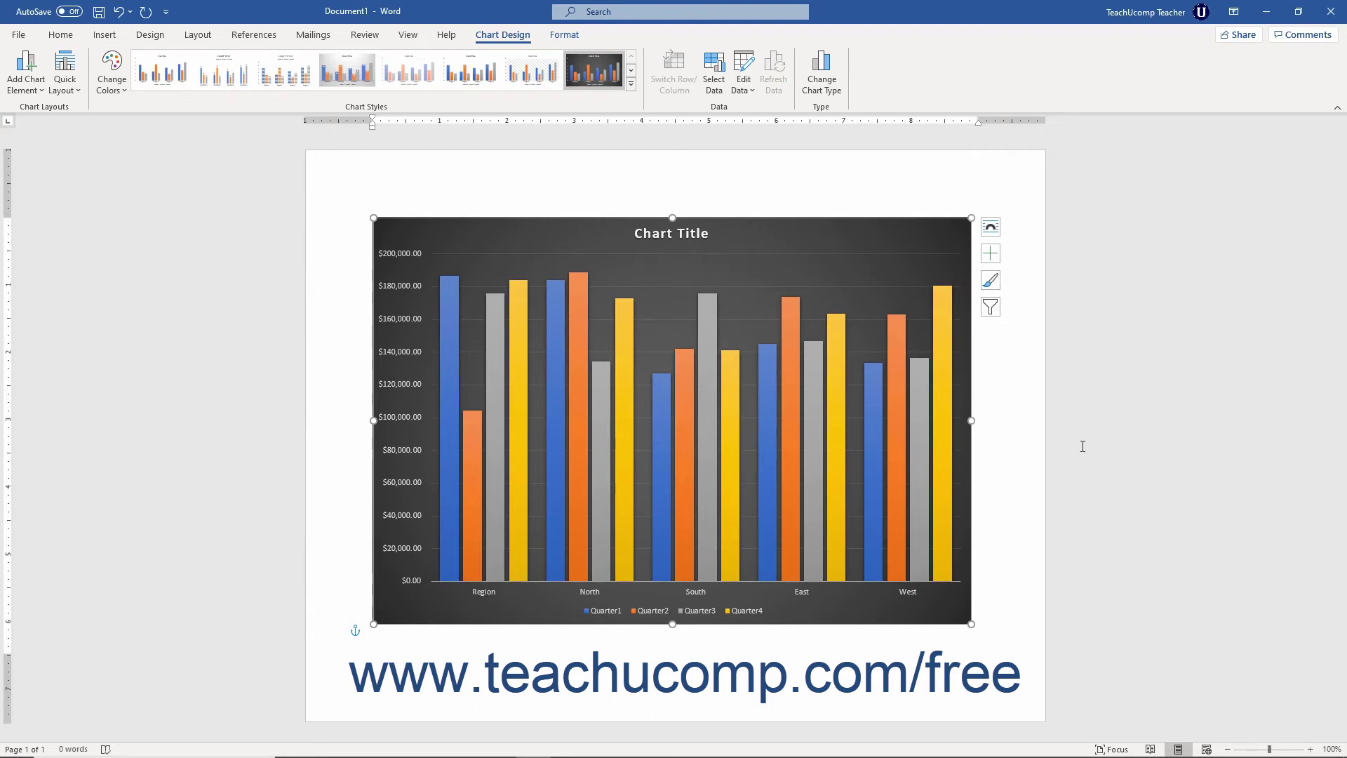
Turn on Data Labels in Chart Elements so each column shows its dollar value.
click(990, 261)
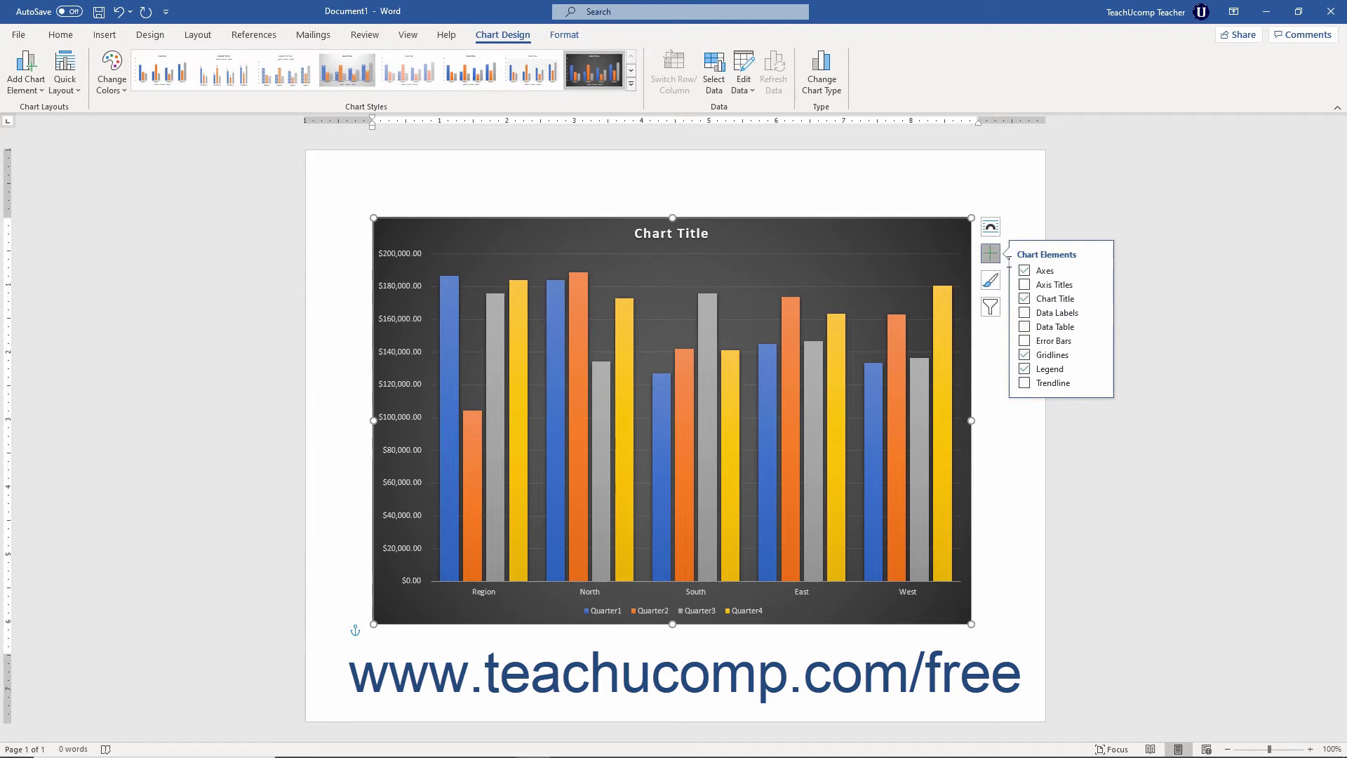
click(1025, 313)
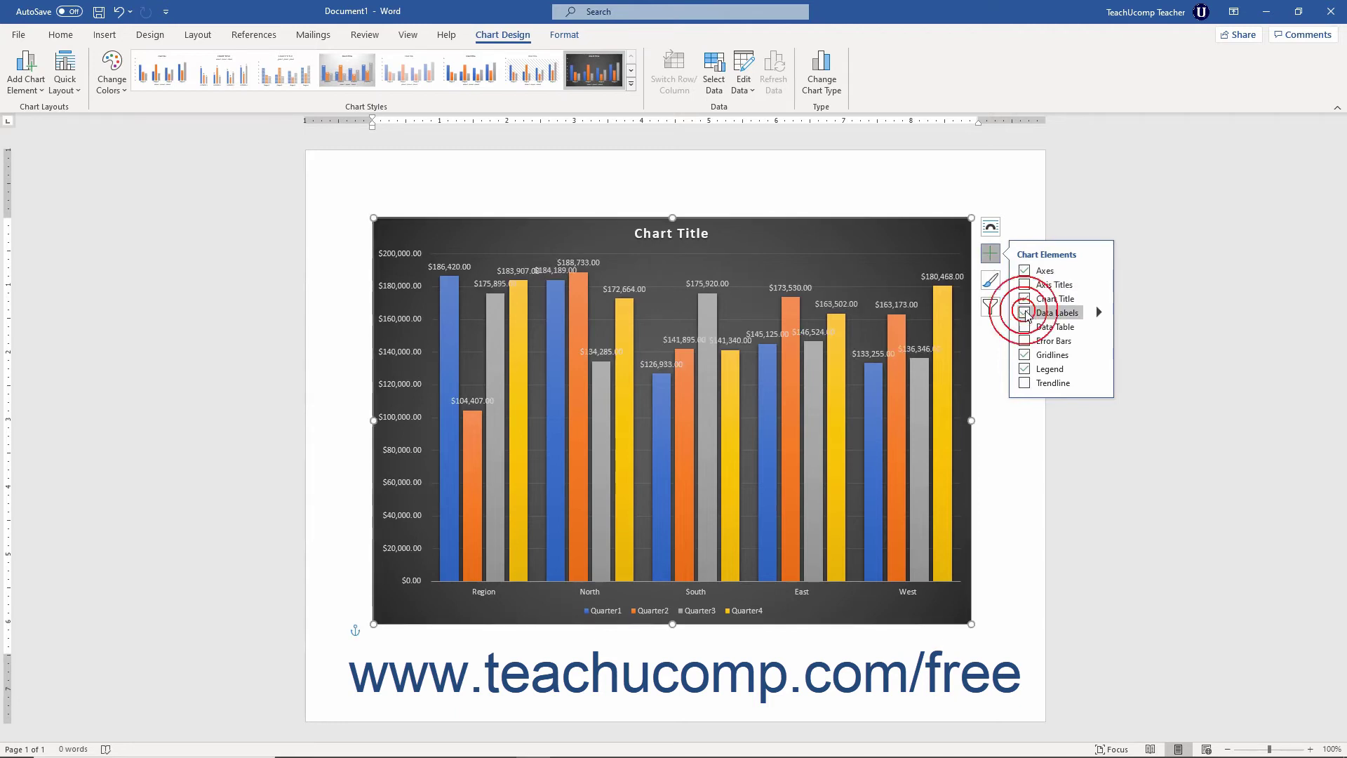
click(1098, 313)
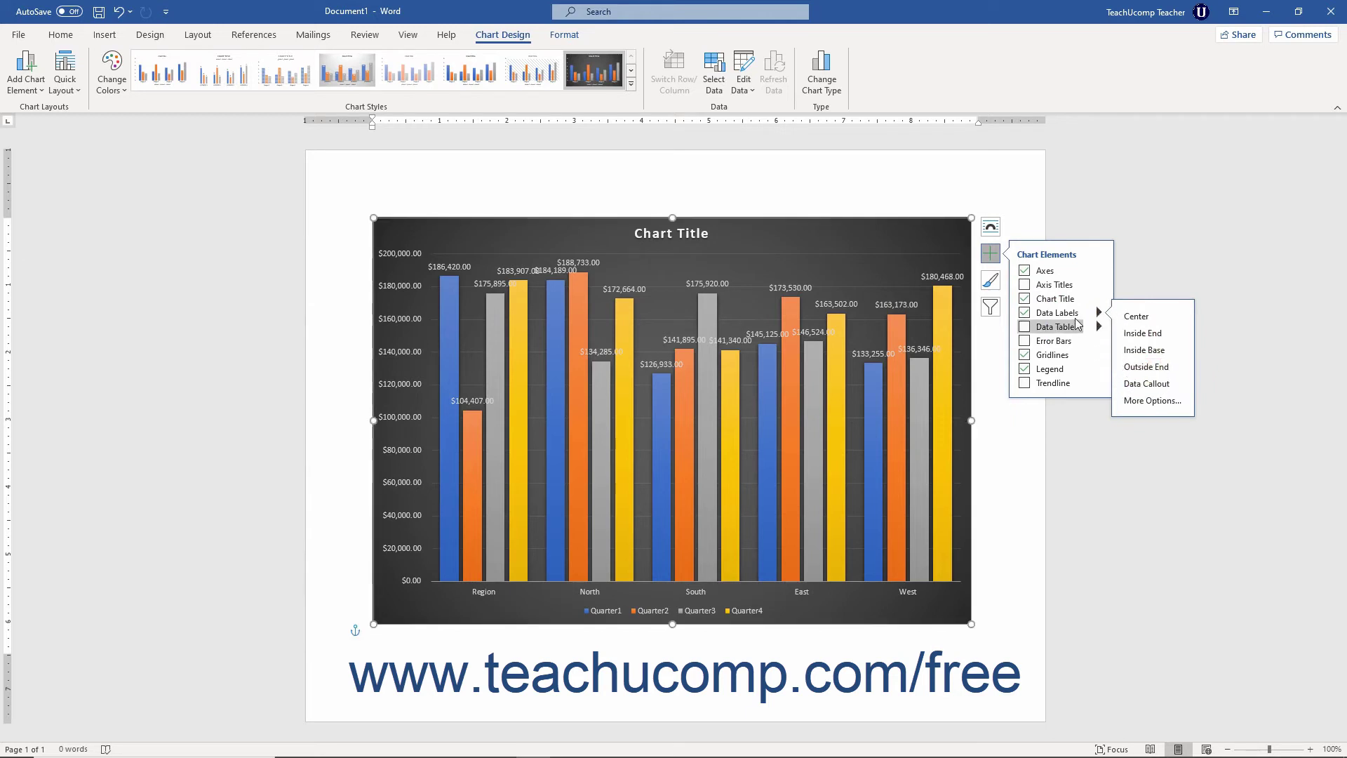
click(1098, 313)
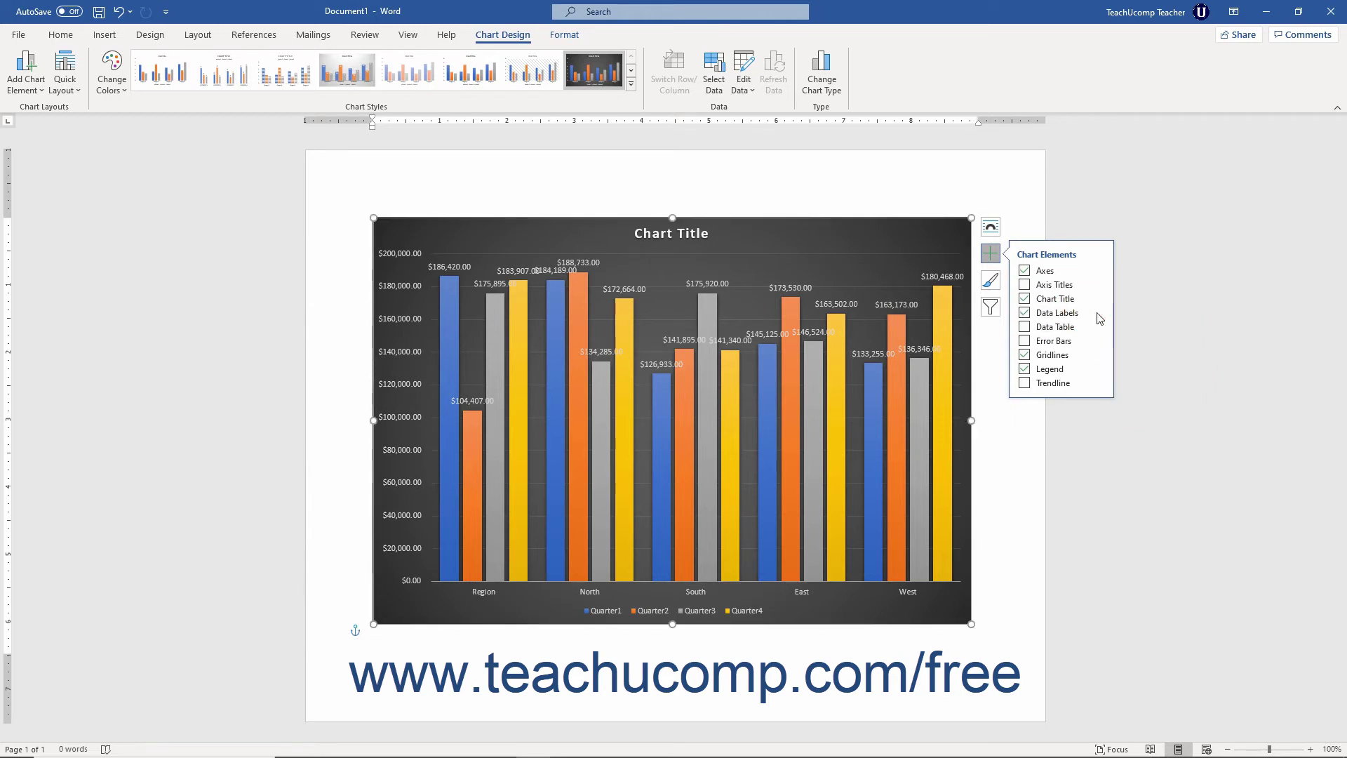
click(990, 254)
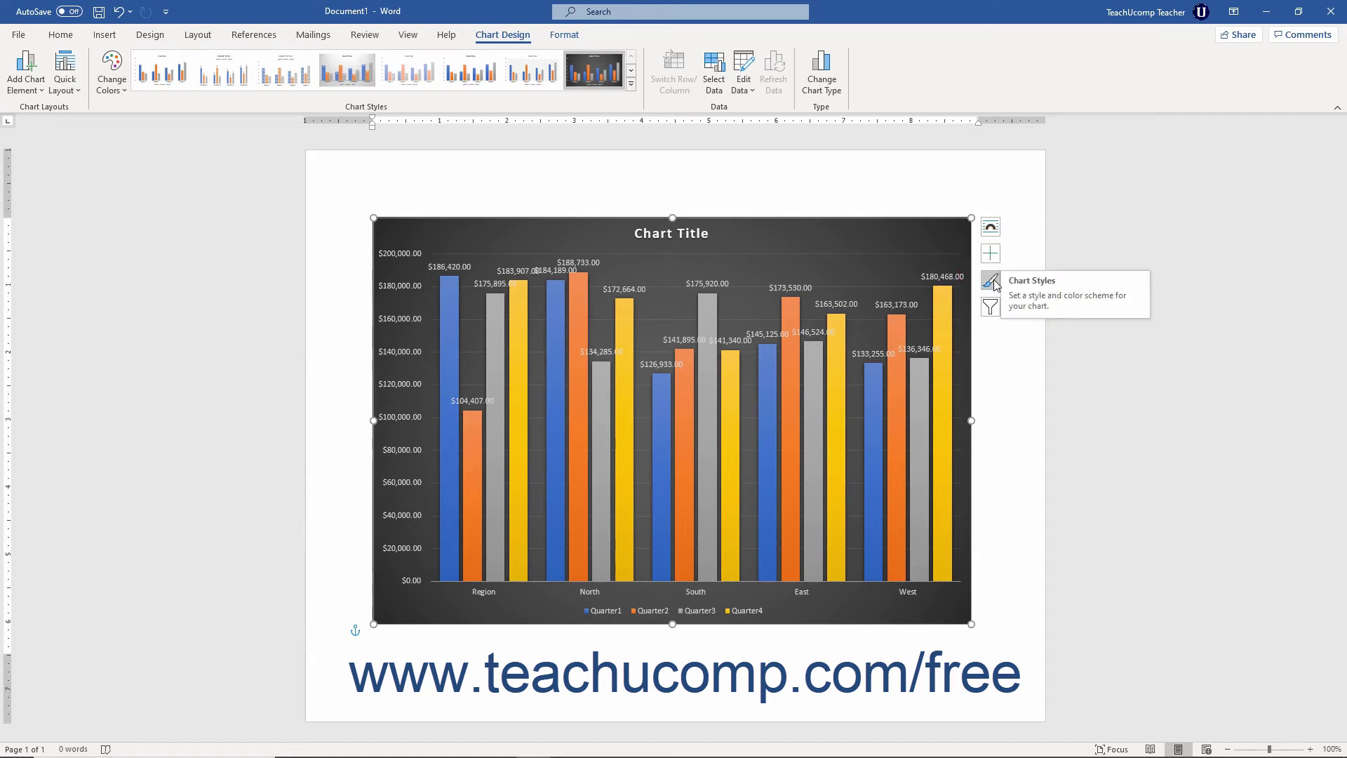
Try a white-background chart style and Monochromatic Palette 11 on the bars.
click(991, 281)
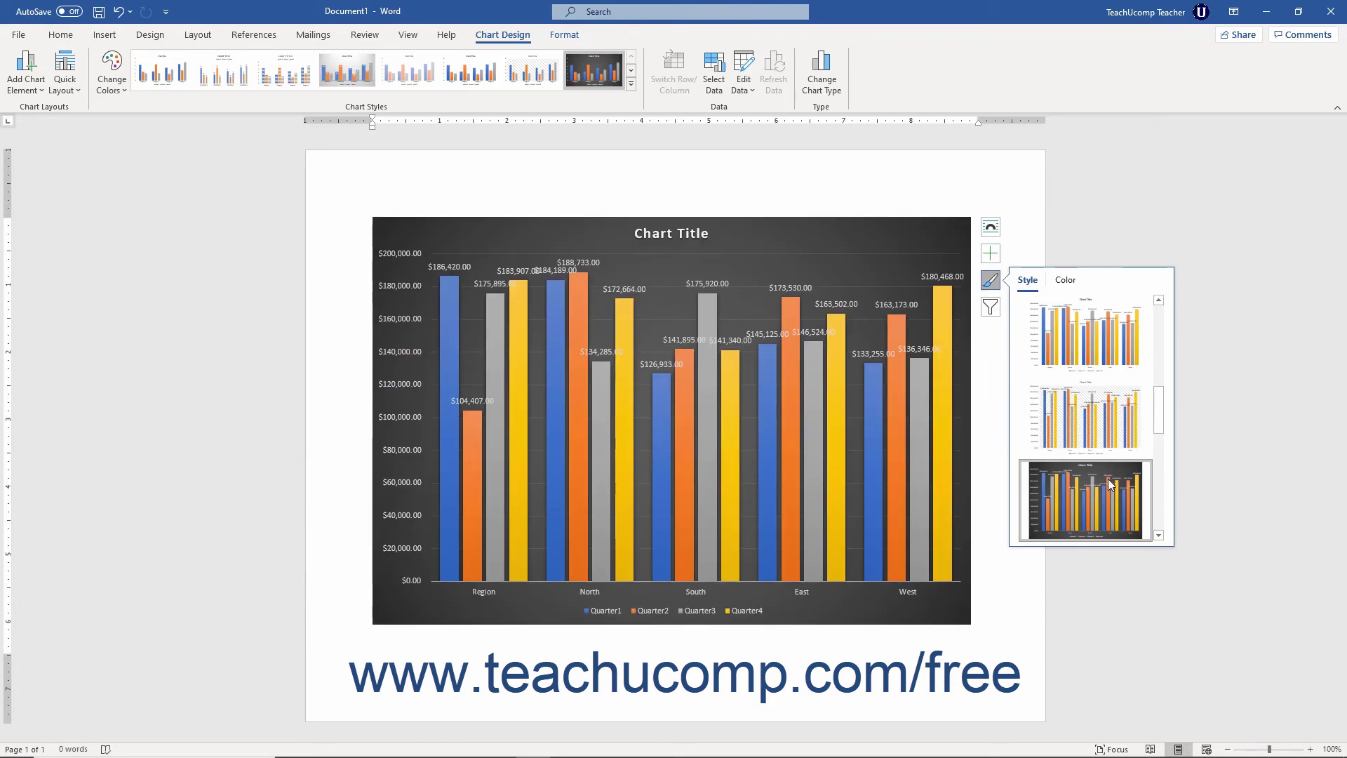
click(1103, 411)
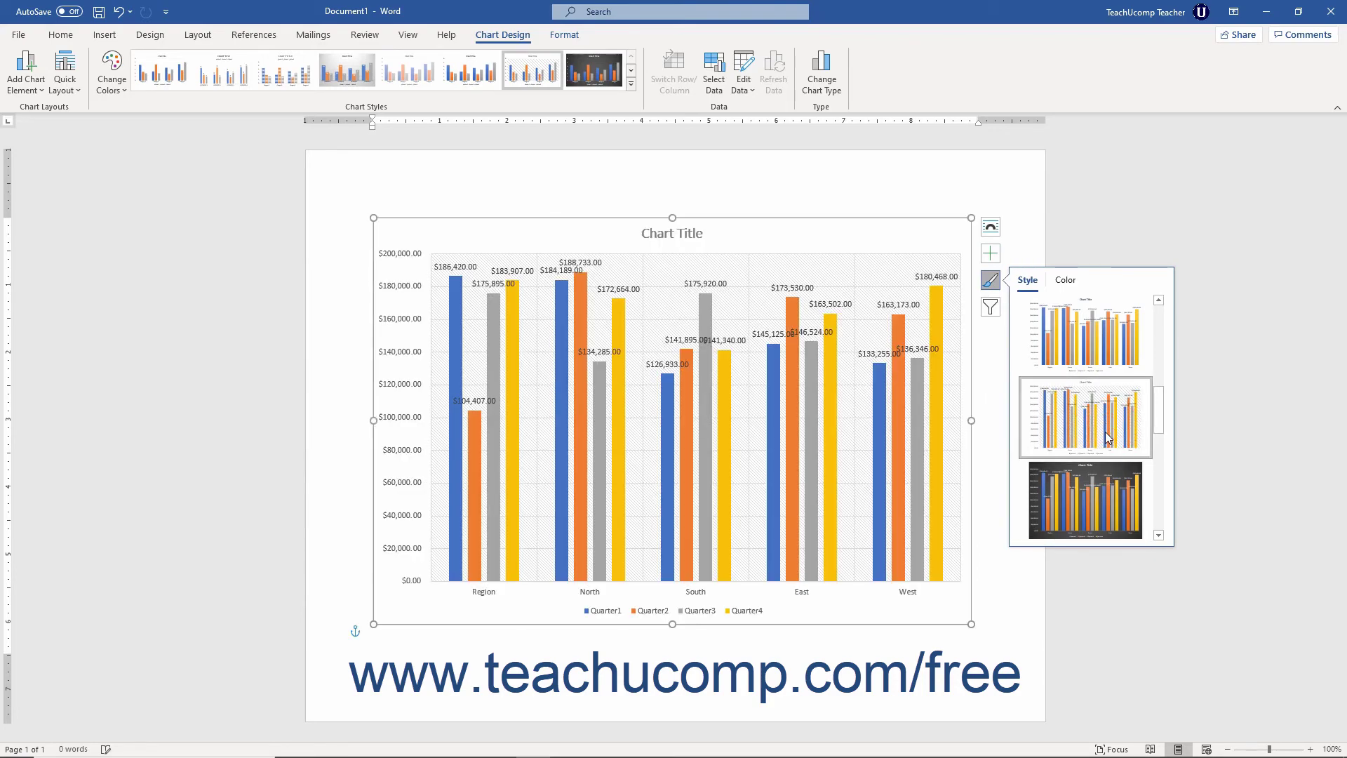
click(1065, 280)
scroll(1095, 456, down, 3)
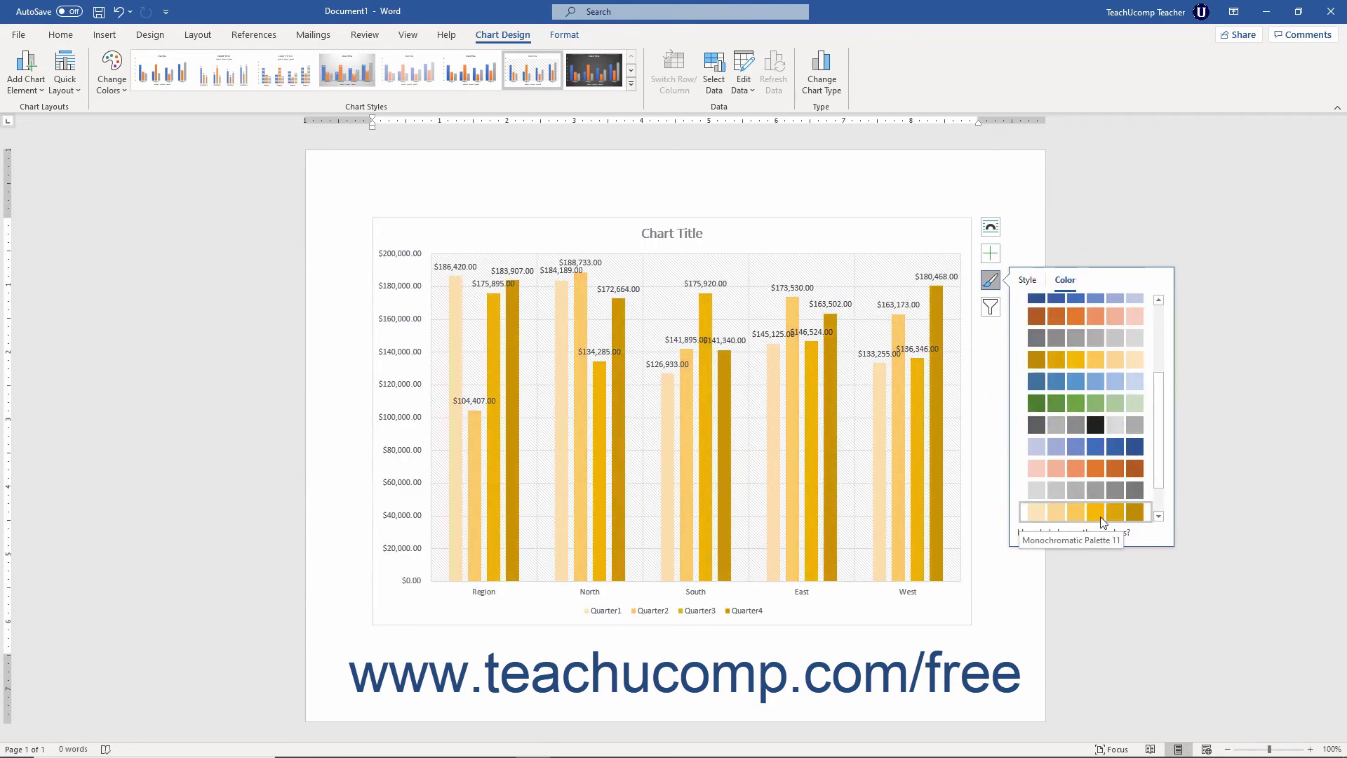
click(1101, 517)
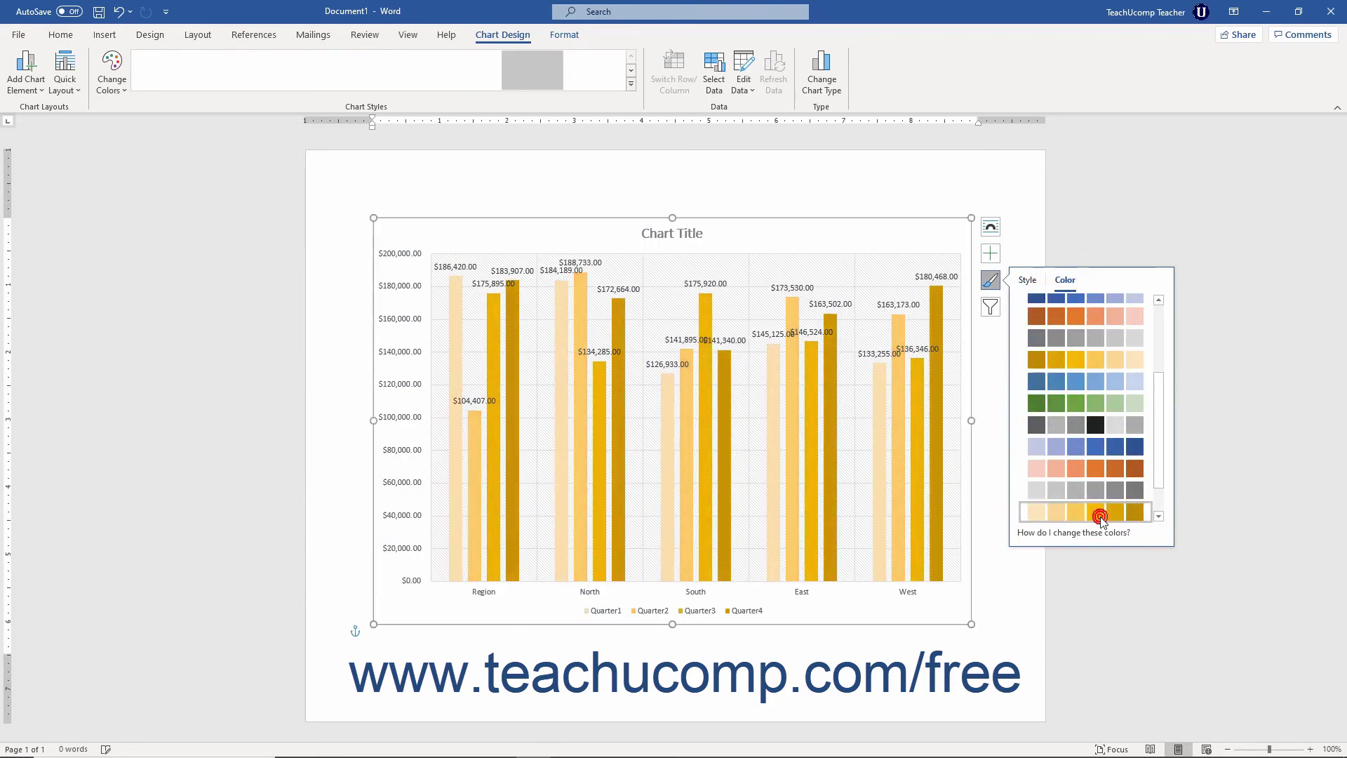
Apply the dark outlined-bar chart style and the green colour palette.
click(1026, 281)
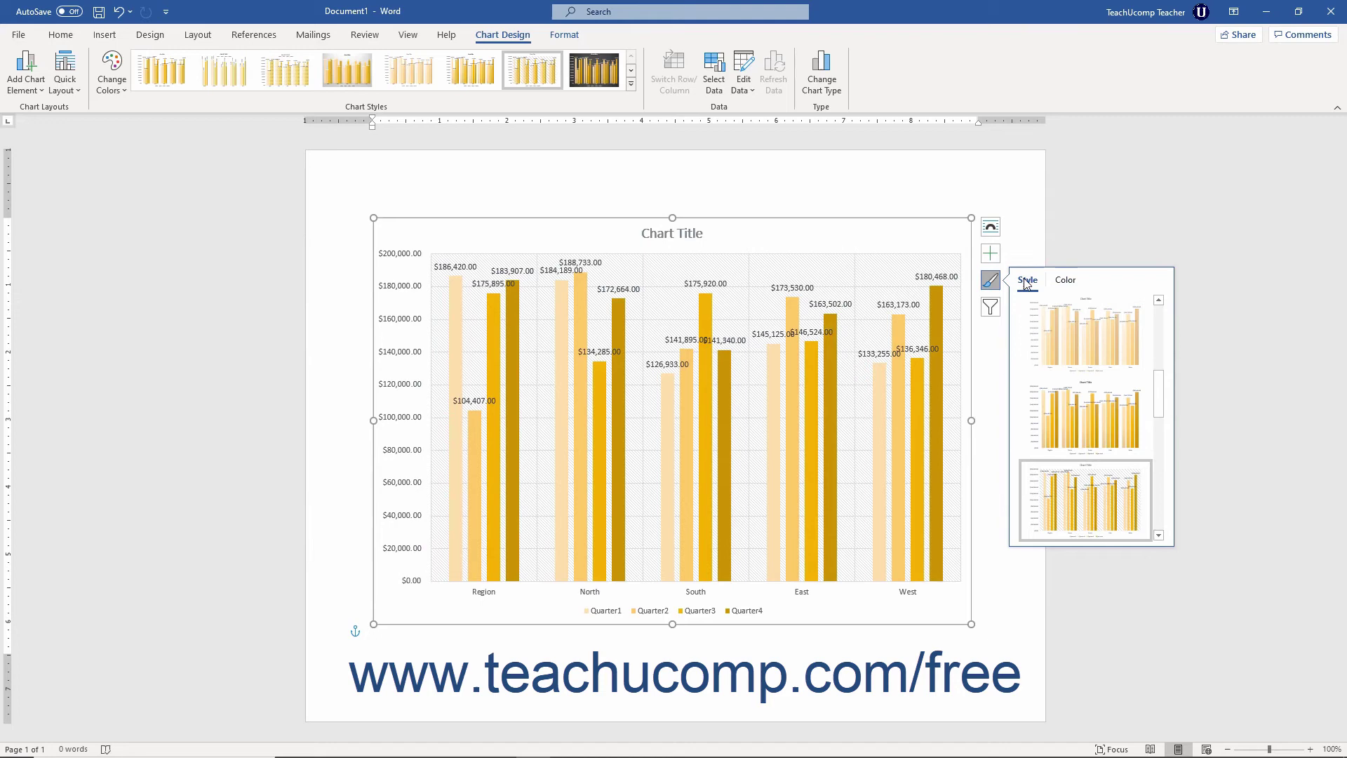
scroll(1050, 327, down, 5)
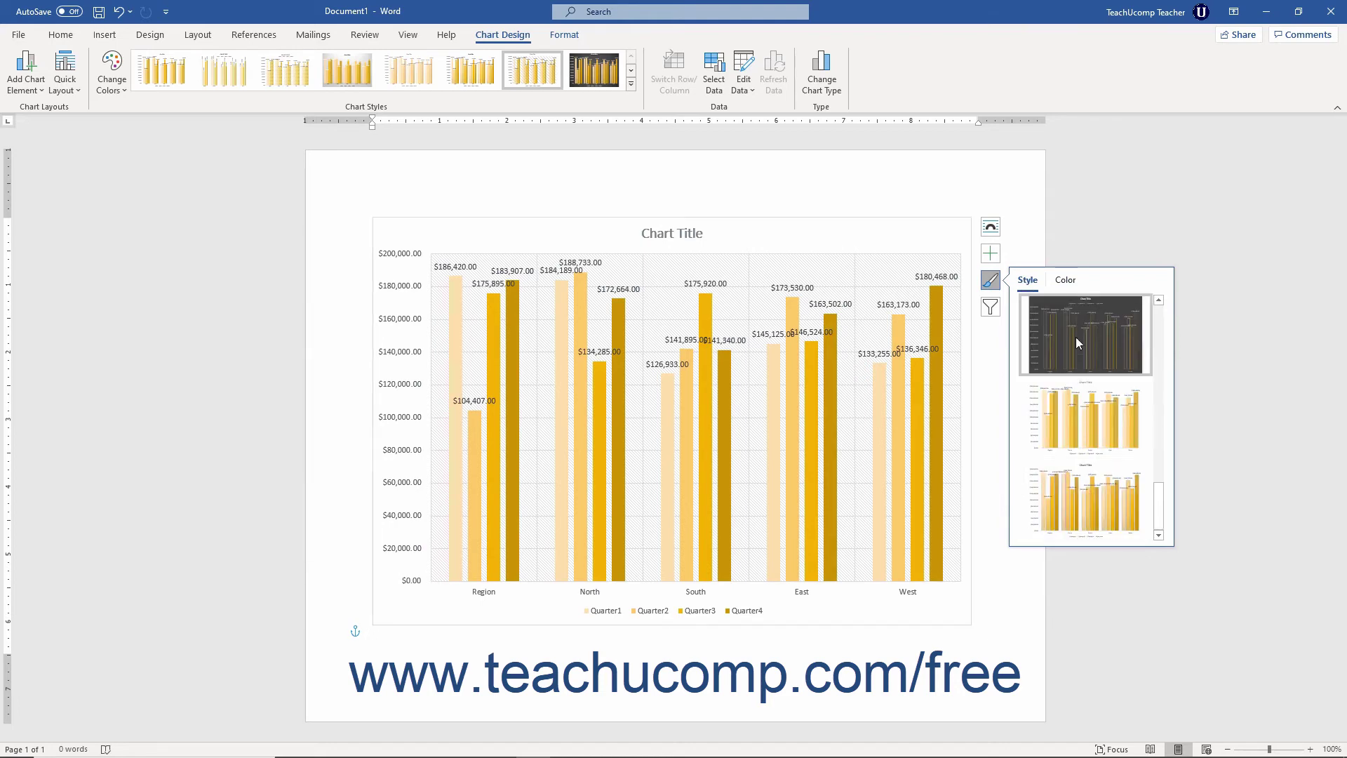
click(1076, 337)
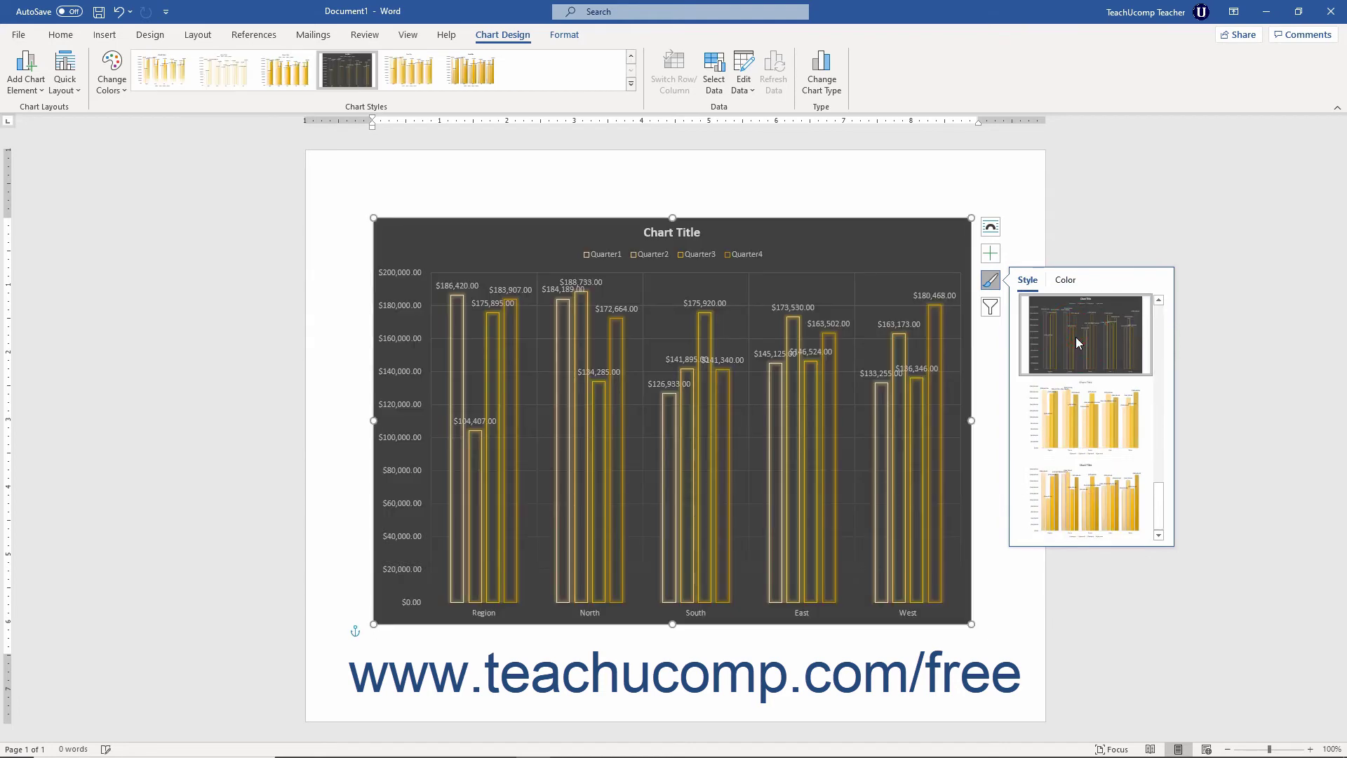
click(1065, 280)
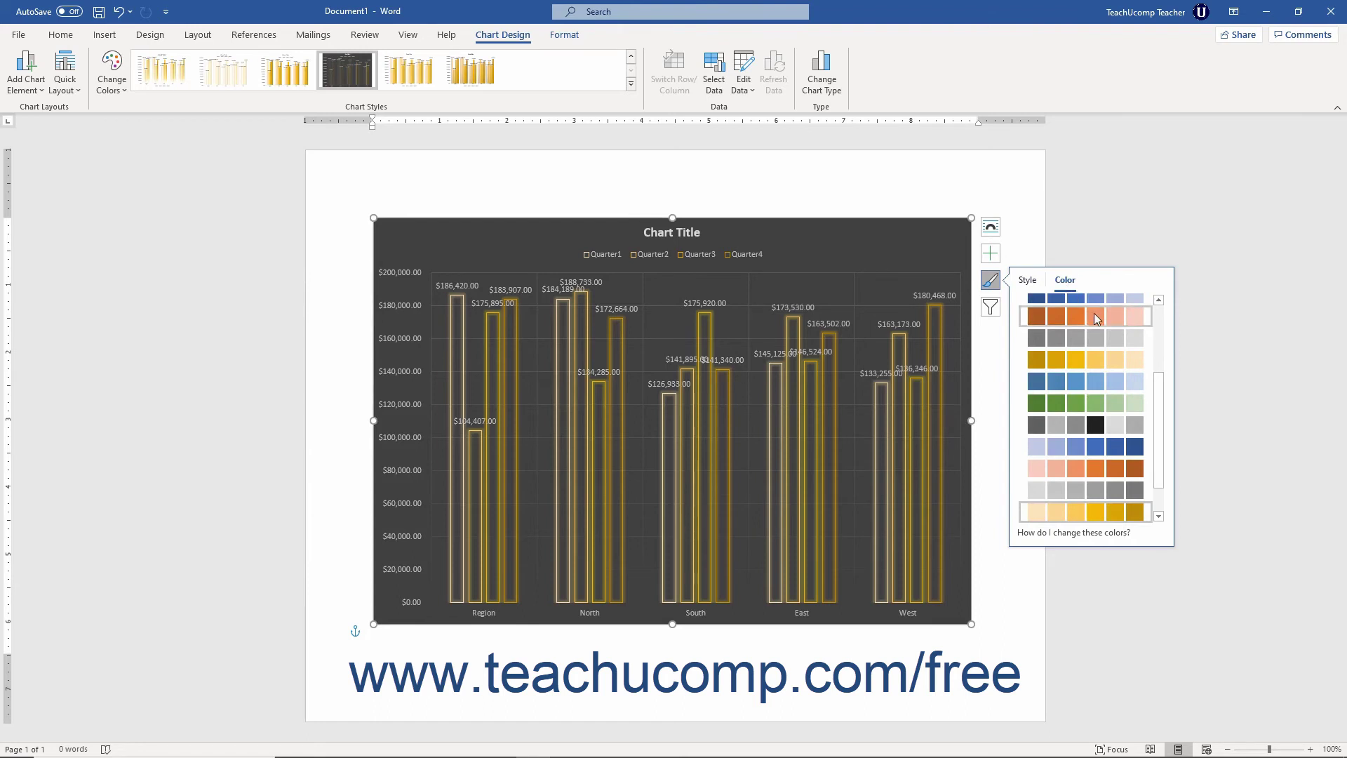
click(1095, 397)
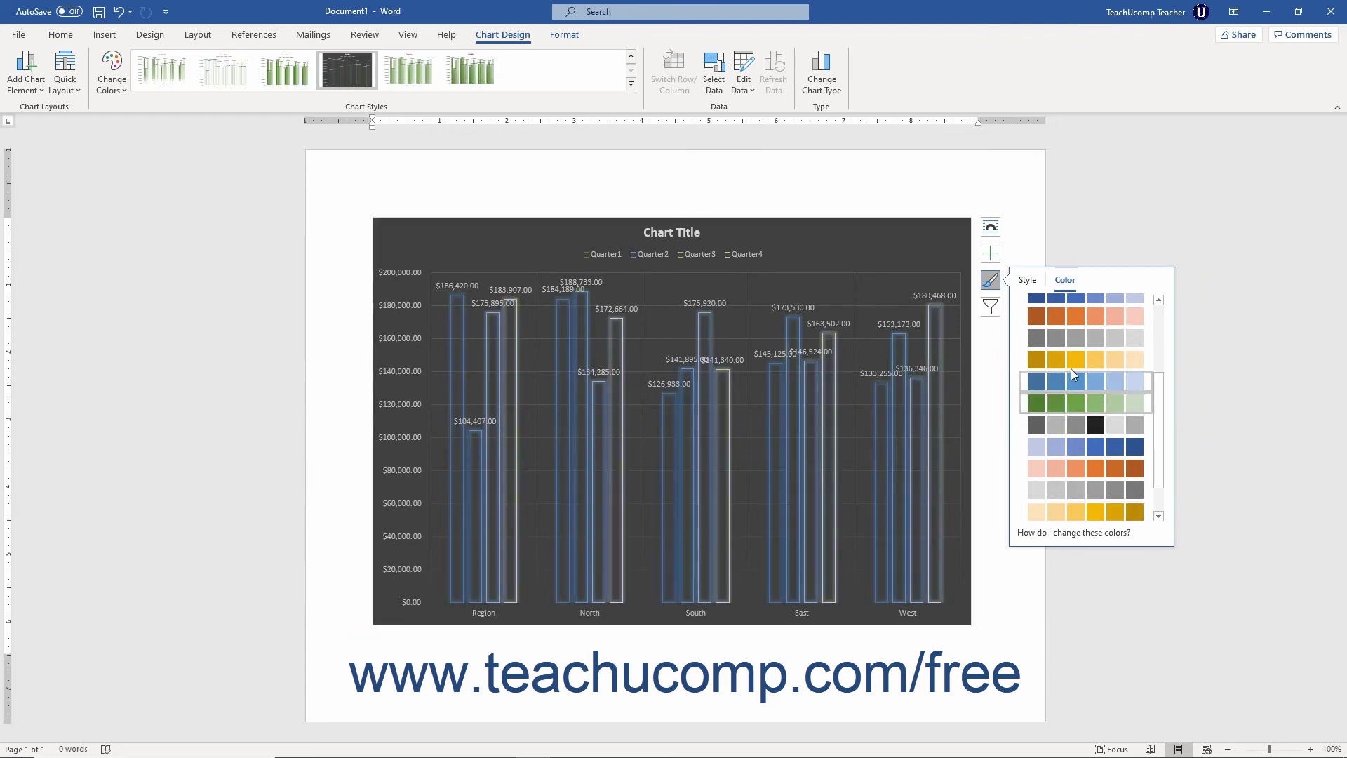
click(991, 280)
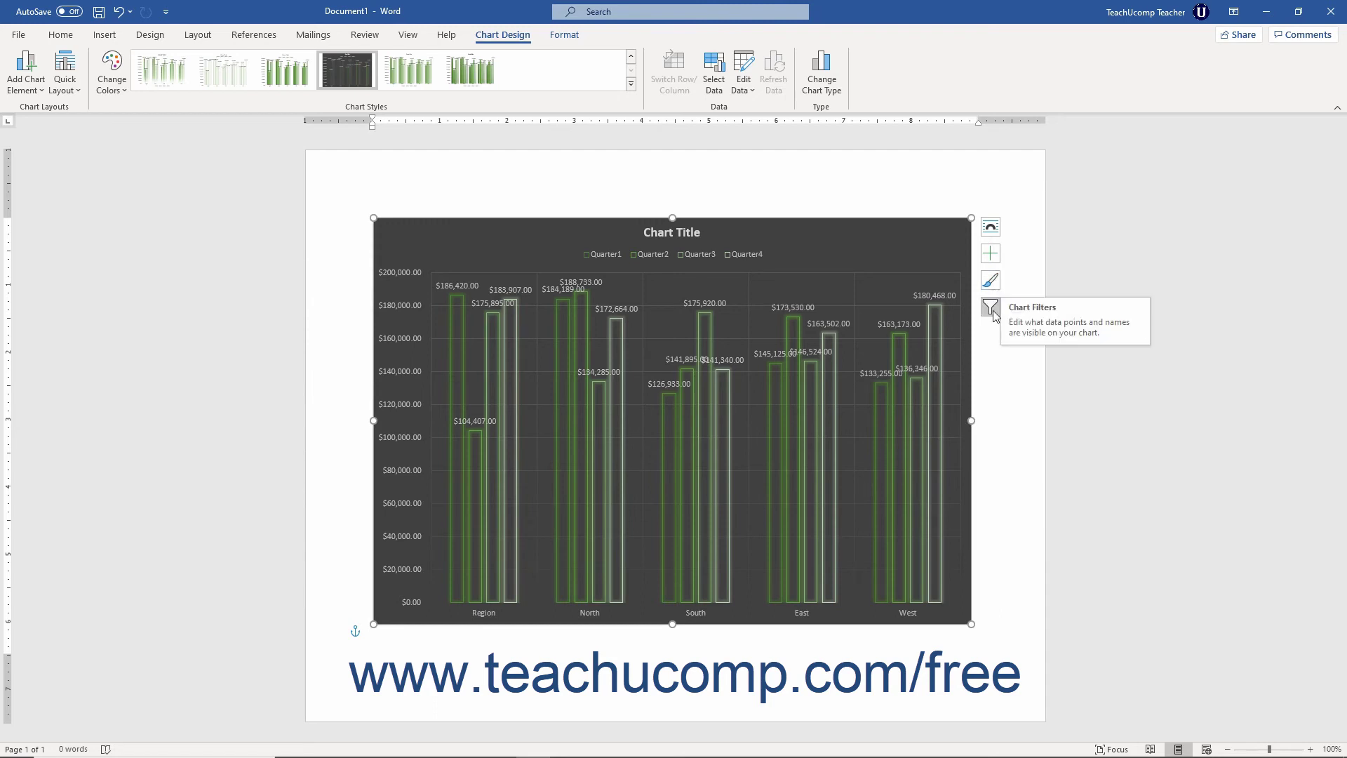
Open Chart Filters, compare its Values and Names tabs, and end on Values with all series checked.
click(992, 310)
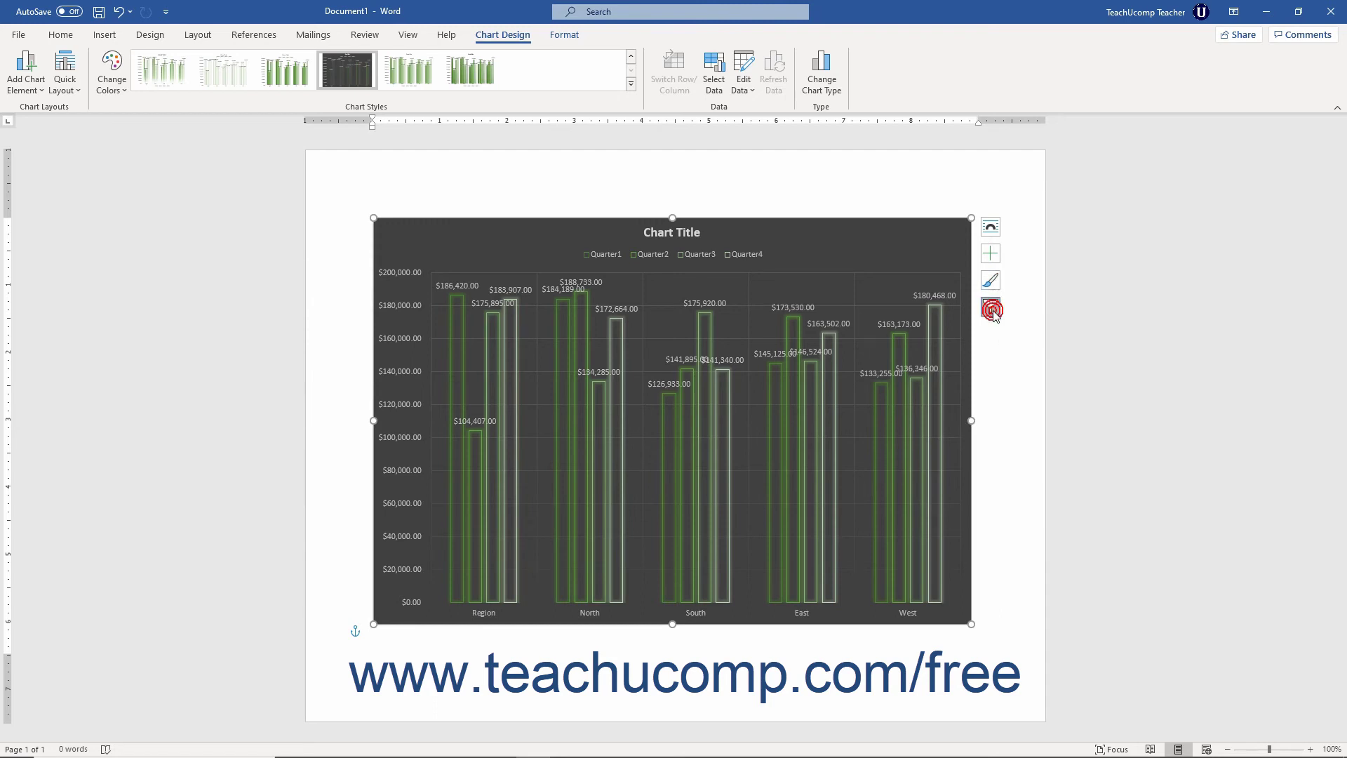
click(1029, 306)
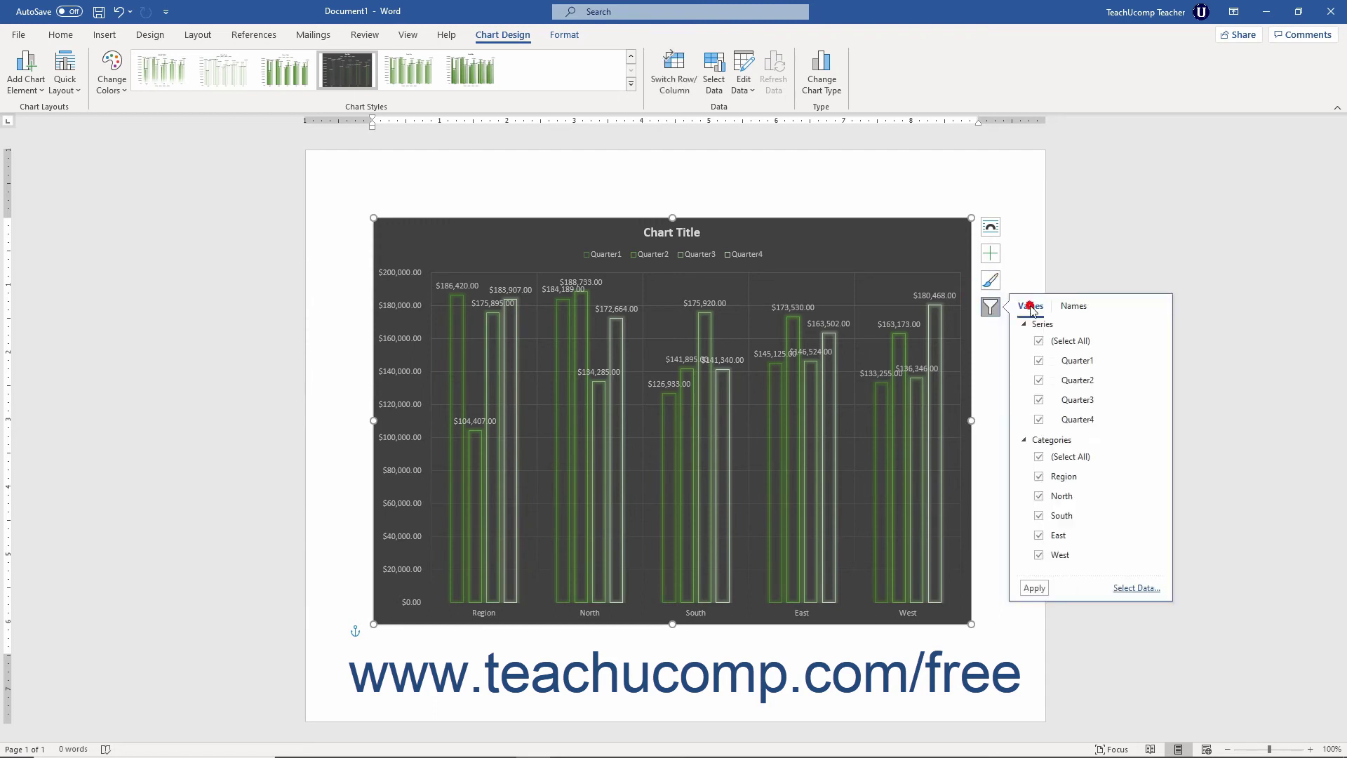
click(1067, 308)
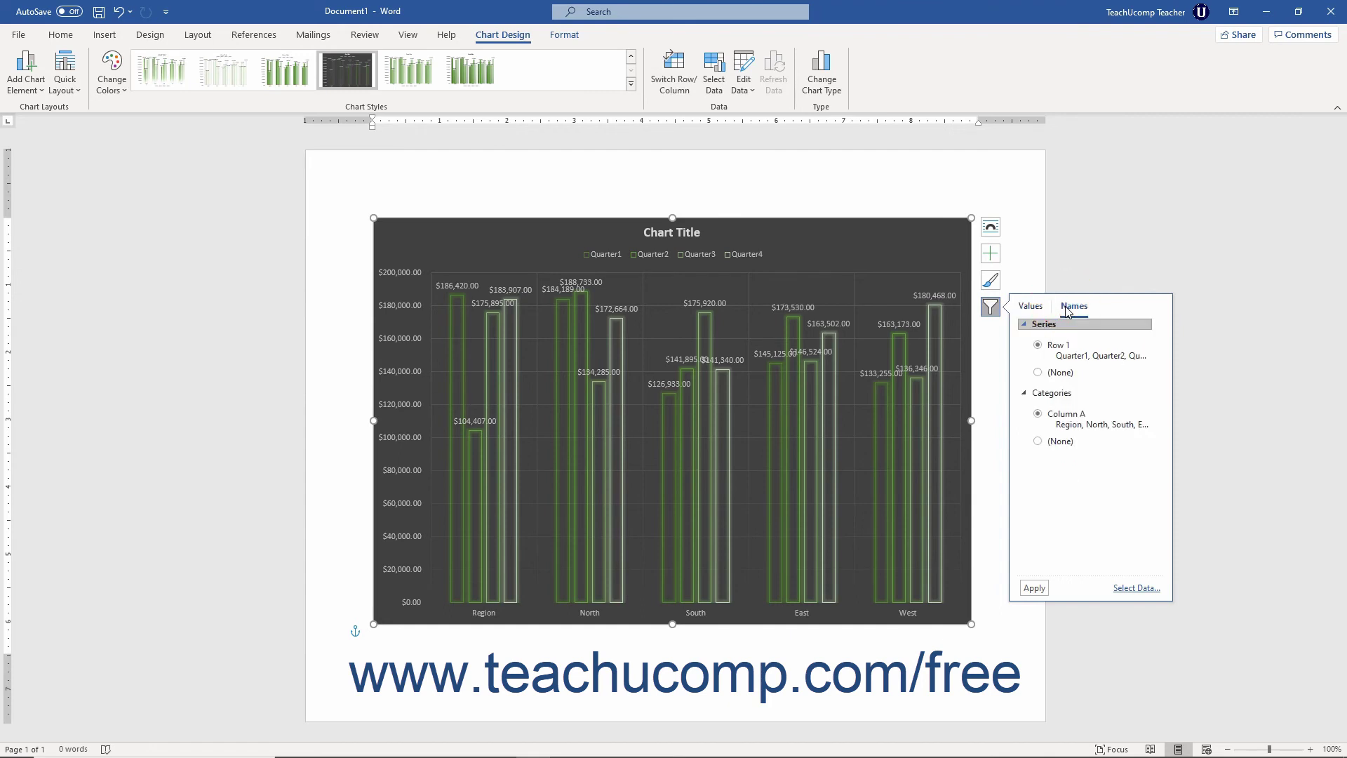
click(1029, 306)
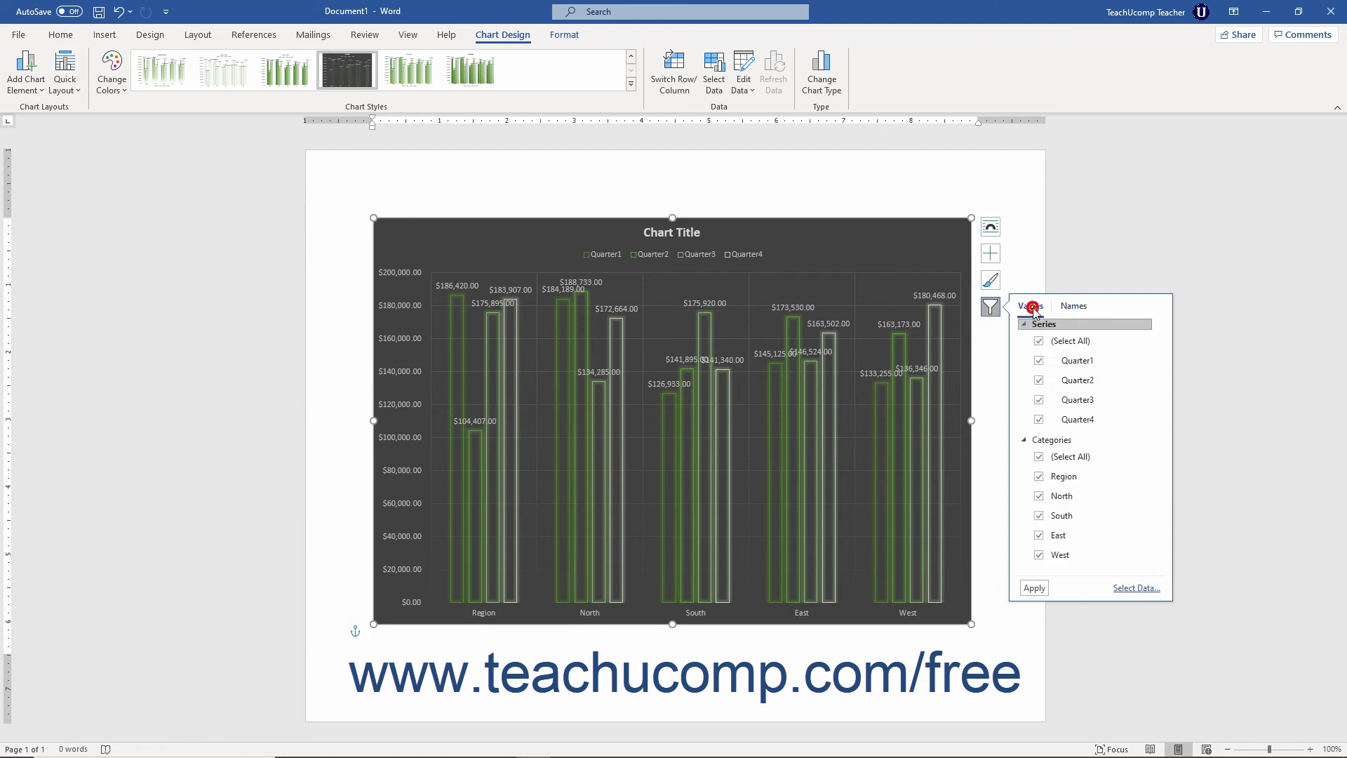
Review the Select Data Source dialog, then close it and the chart data sheet unchanged.
click(1134, 589)
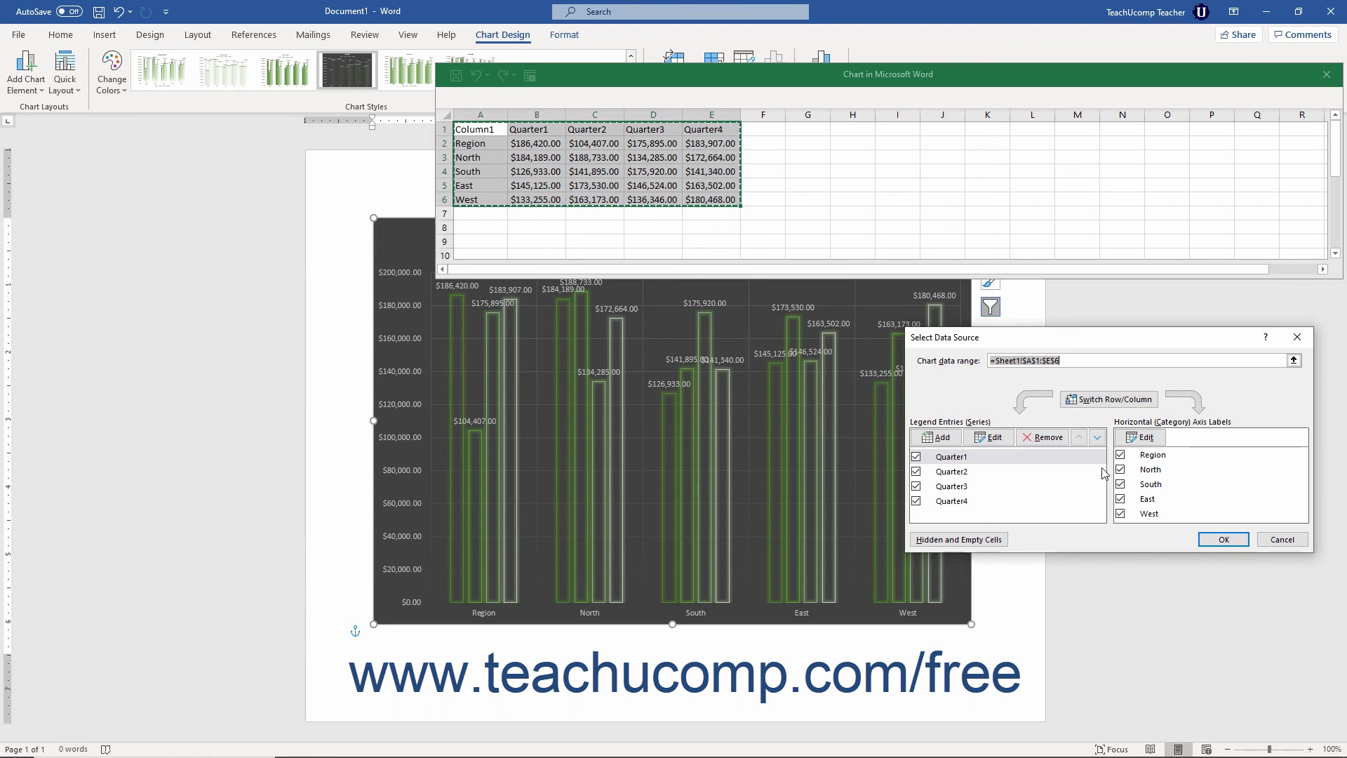
click(1295, 337)
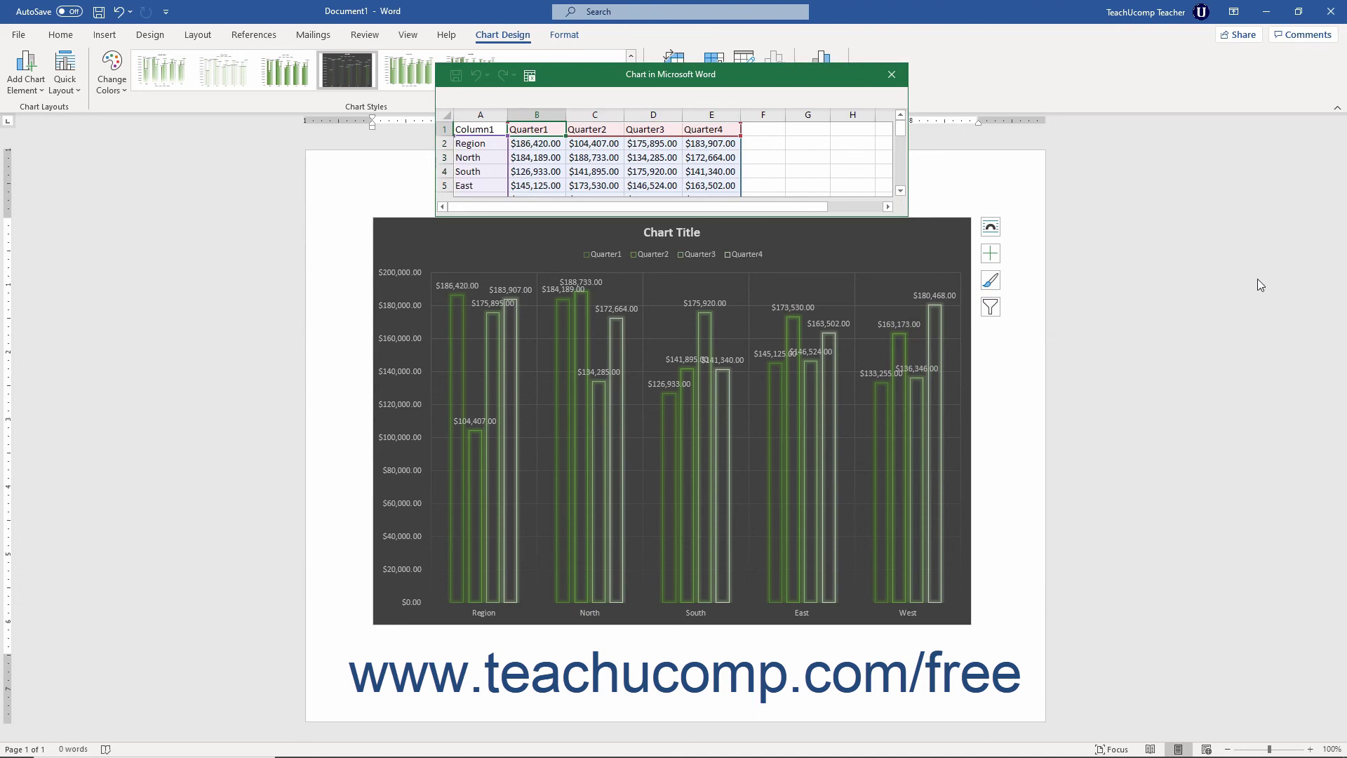
click(891, 74)
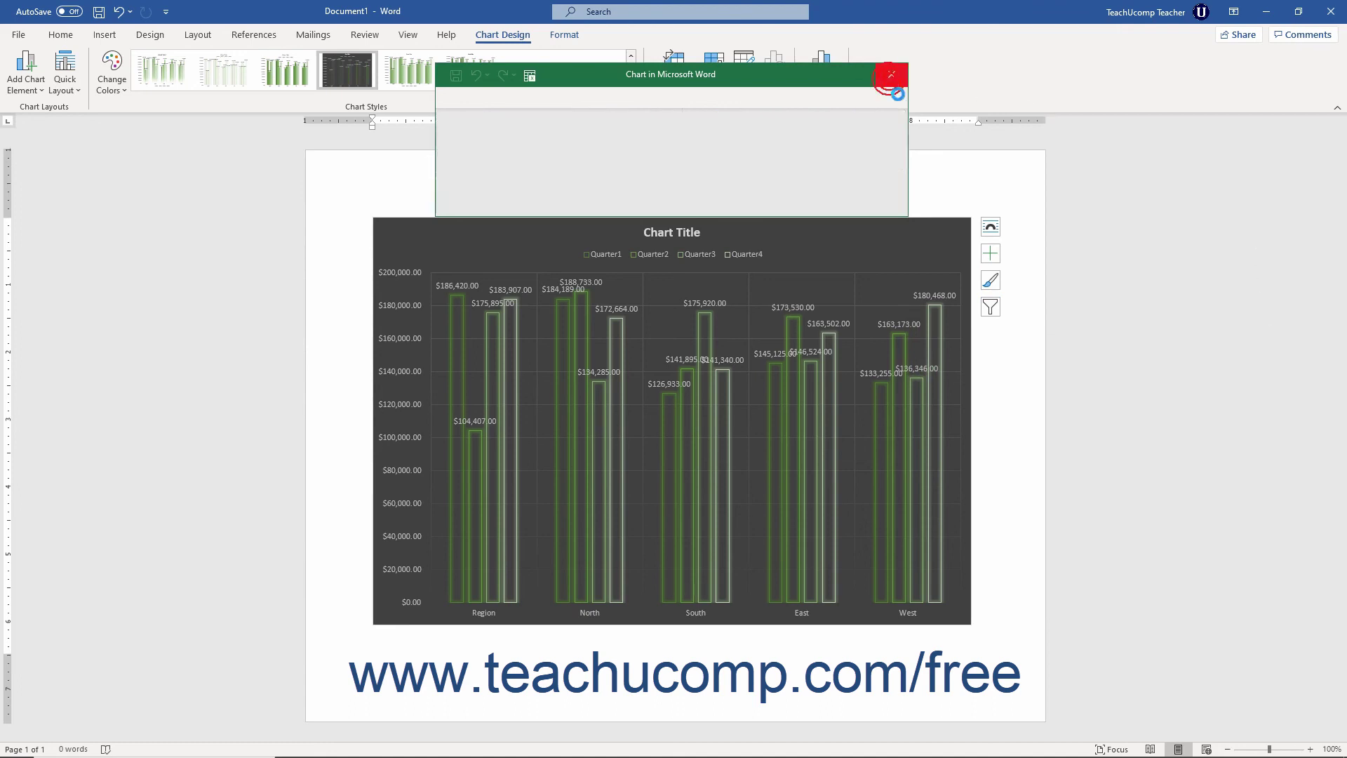